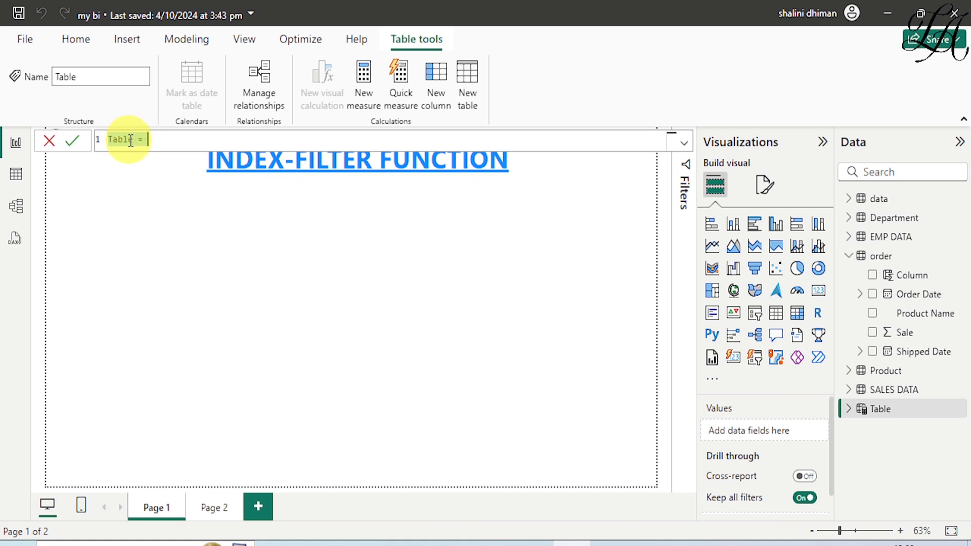
- Name the new calculated table iNDEX and begin its formula with the INDEX function at position 2
text(iNDEX)
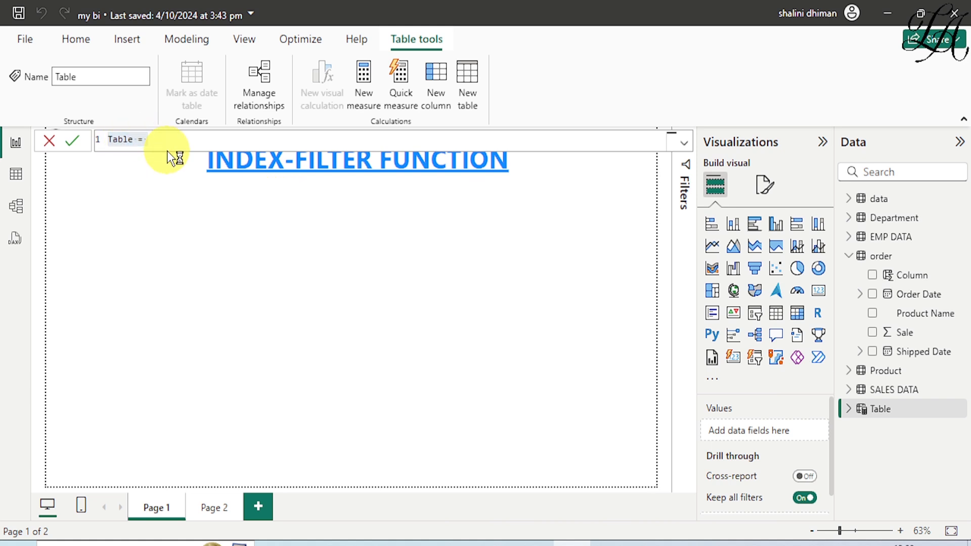
click(181, 138)
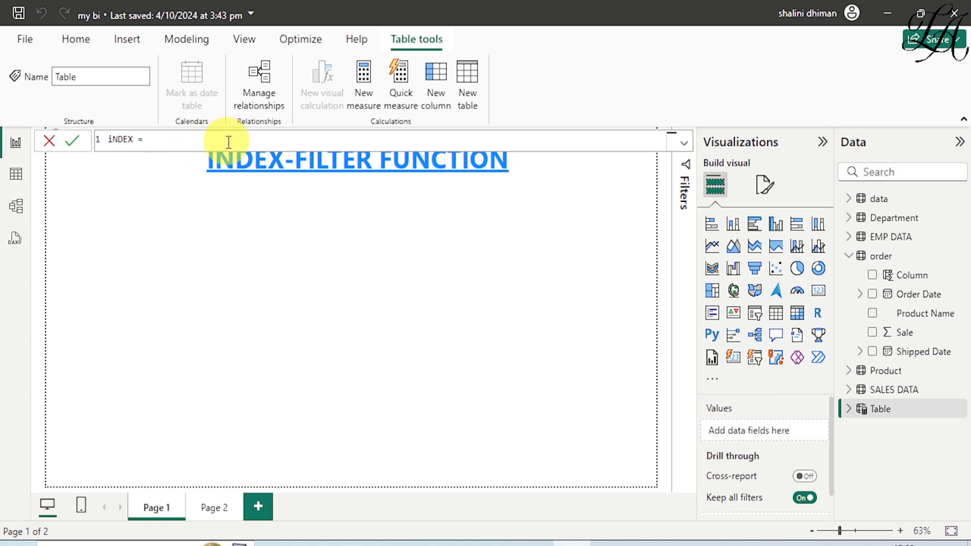
text(index)
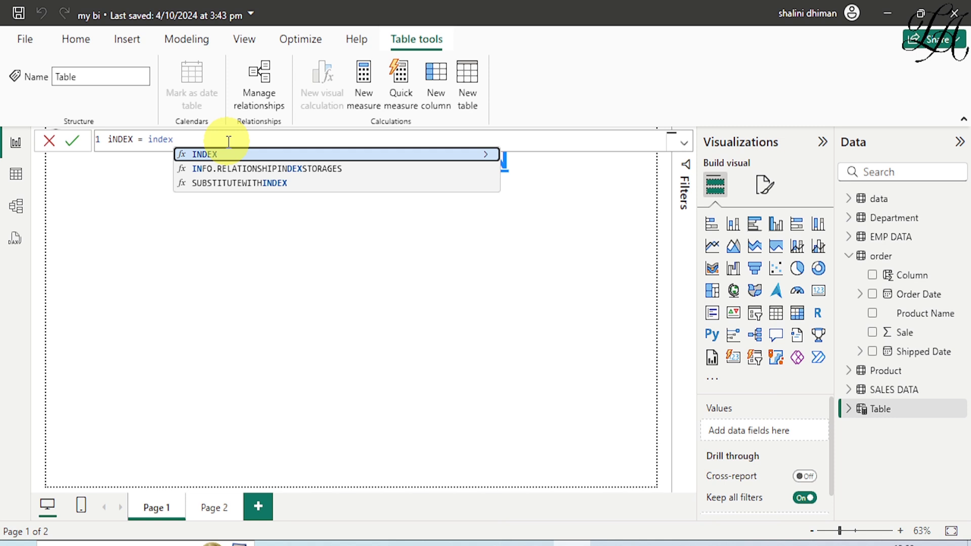
text((2)
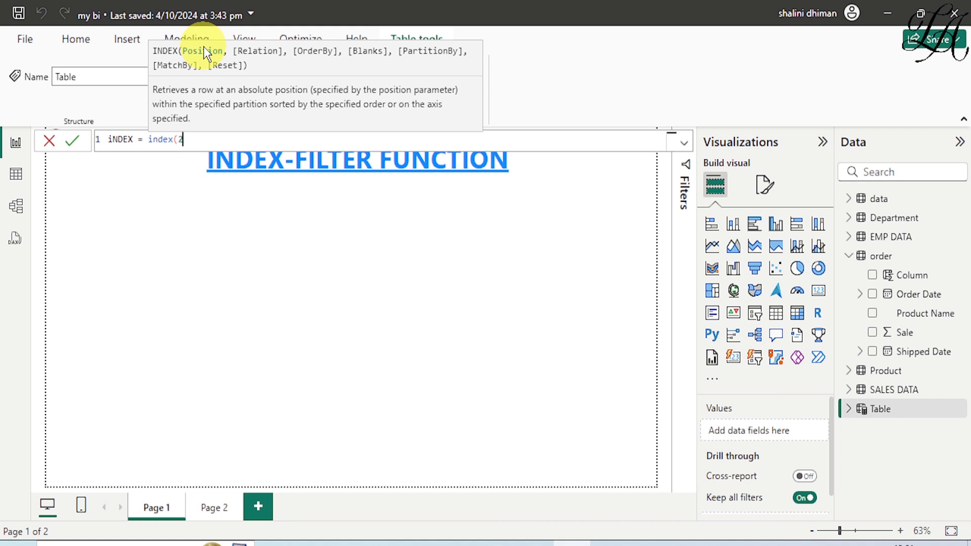
text(,)
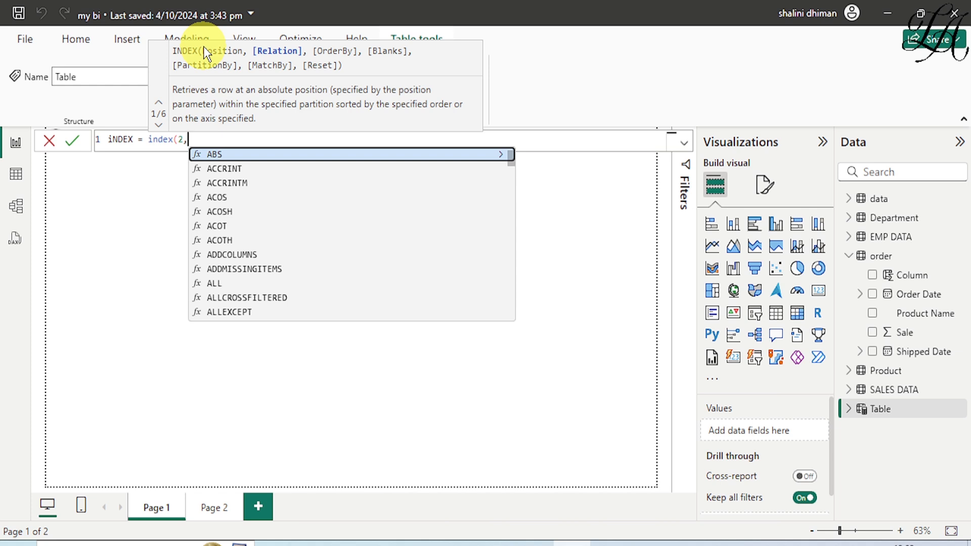
- Complete the INDEX formula with all(Department[Name]) as its relation and commit the table
text(all)
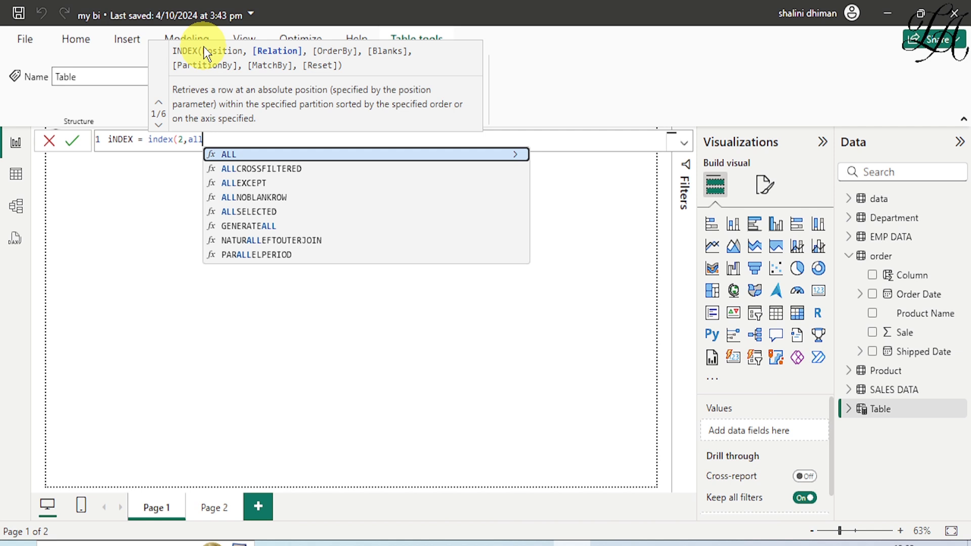
text(()
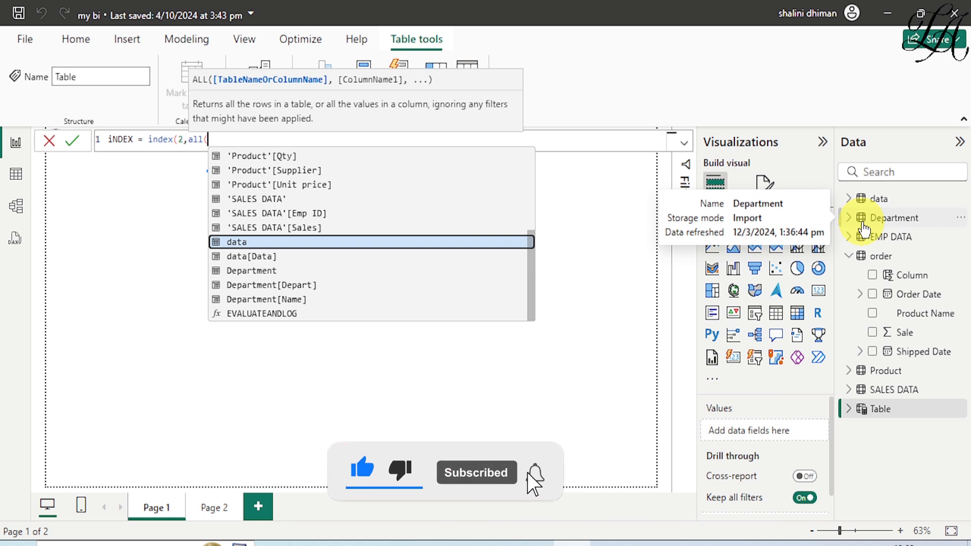
text(depa)
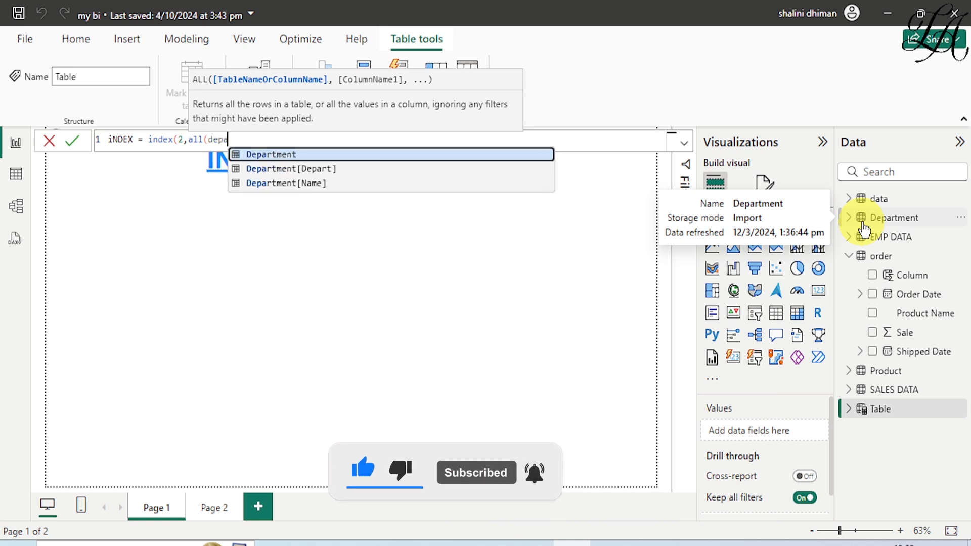
text(rtment)
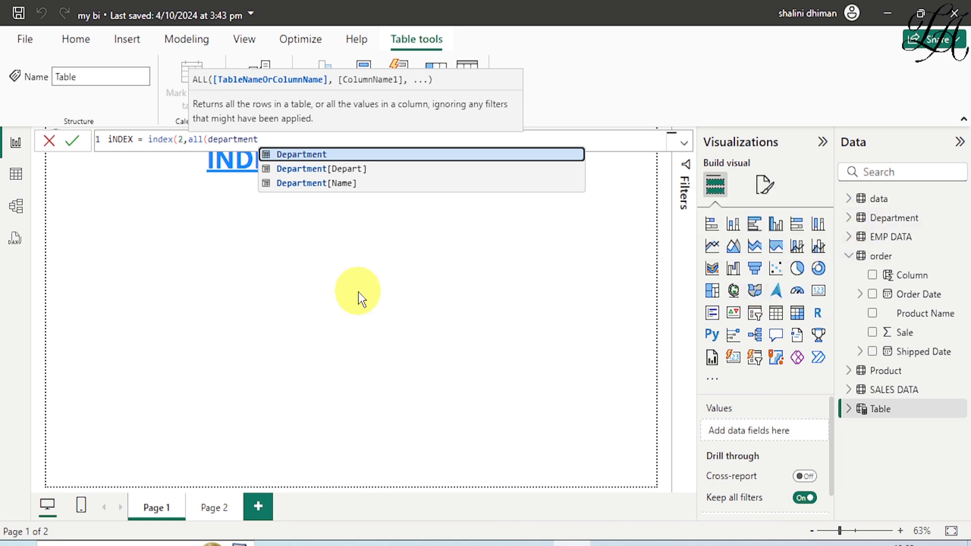
click(380, 190)
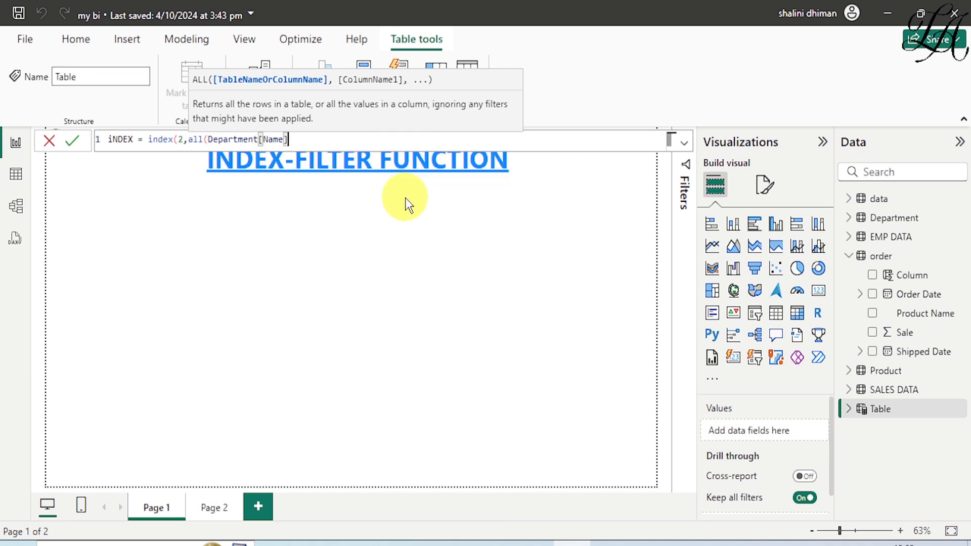
text())
key(Return)
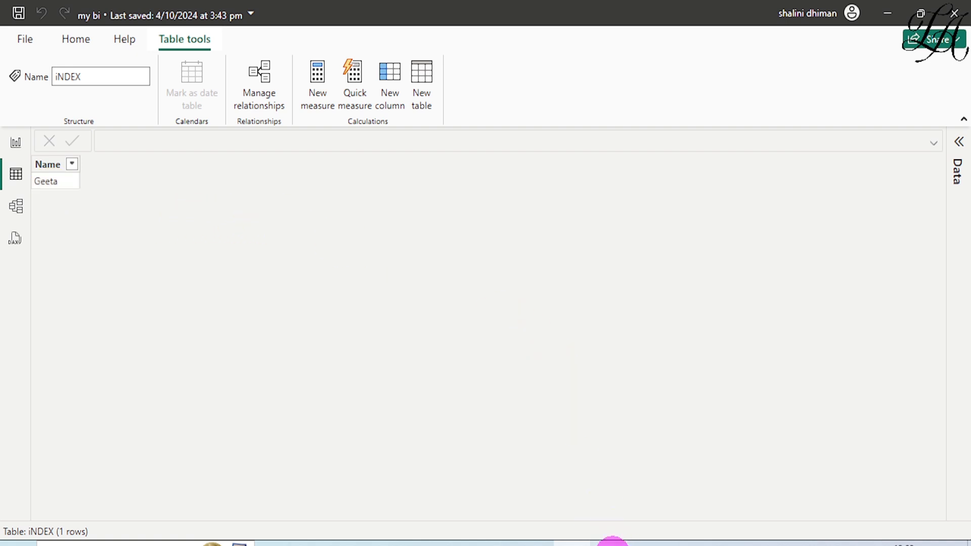
- Switch to the Department workbook in Excel and sort the Name column from A to Z
click(615, 544)
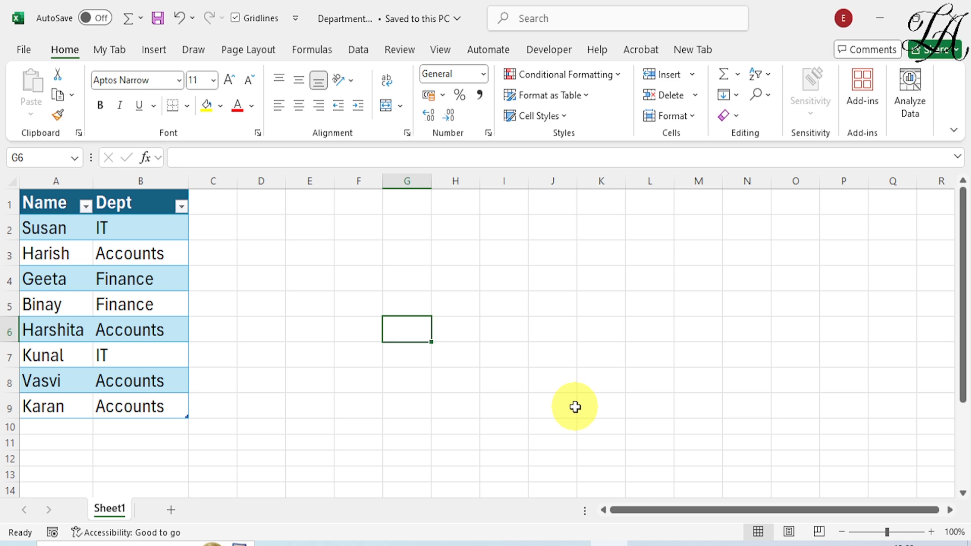
click(85, 205)
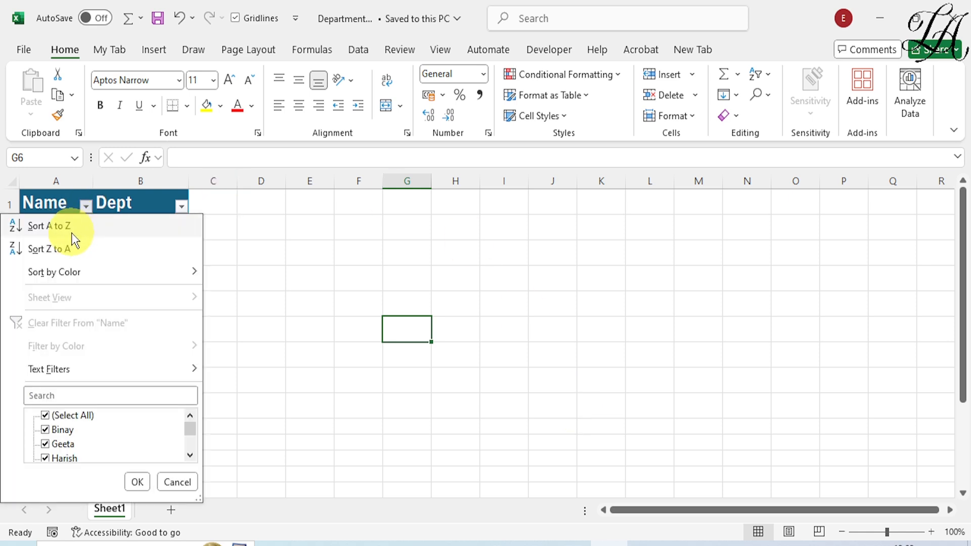
click(71, 230)
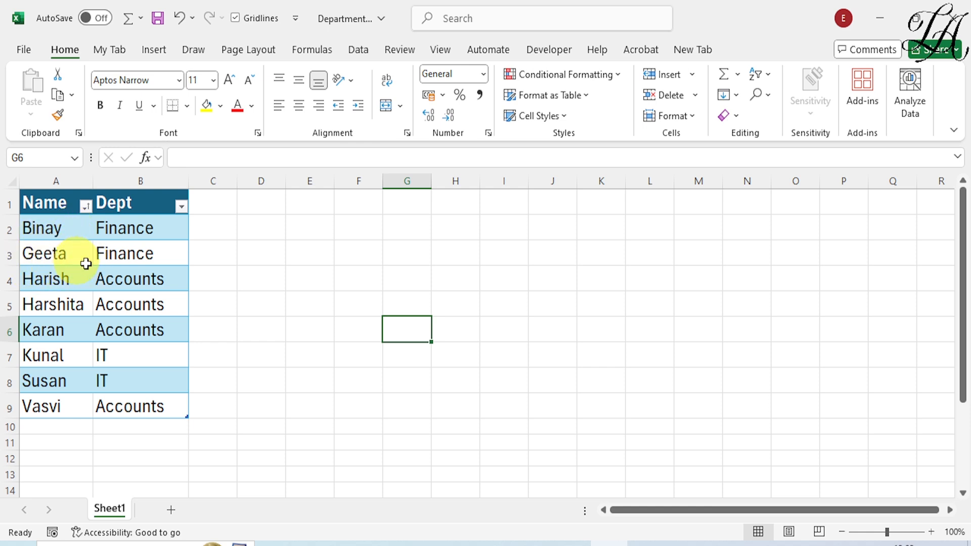
- Return to Power BI's report view and add orderby on Department[Name] as the third argument of the iNDEX table's formula
click(576, 544)
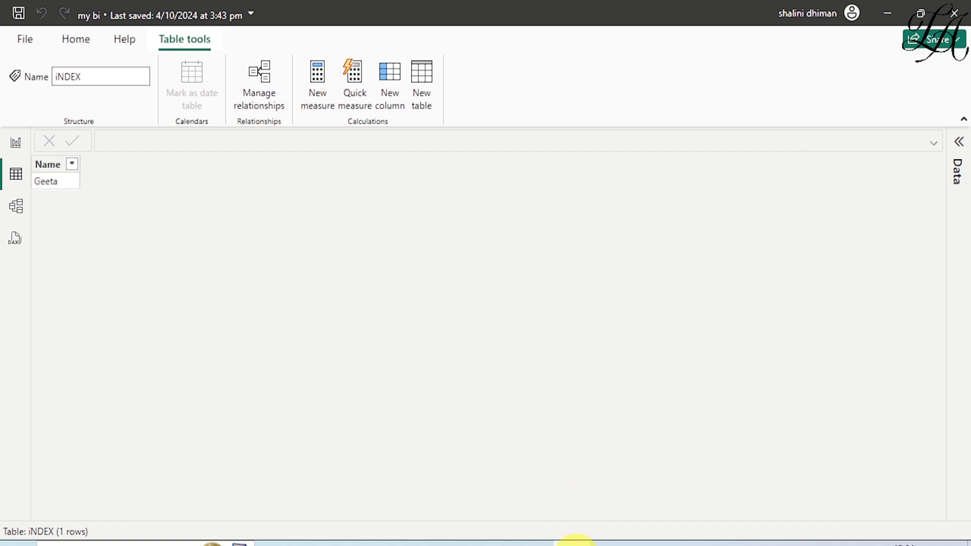
click(39, 147)
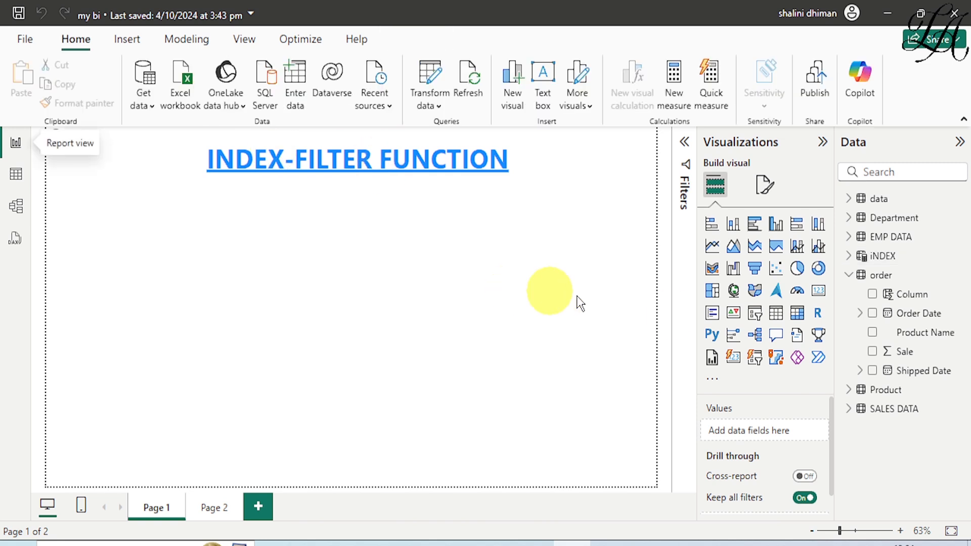
click(881, 255)
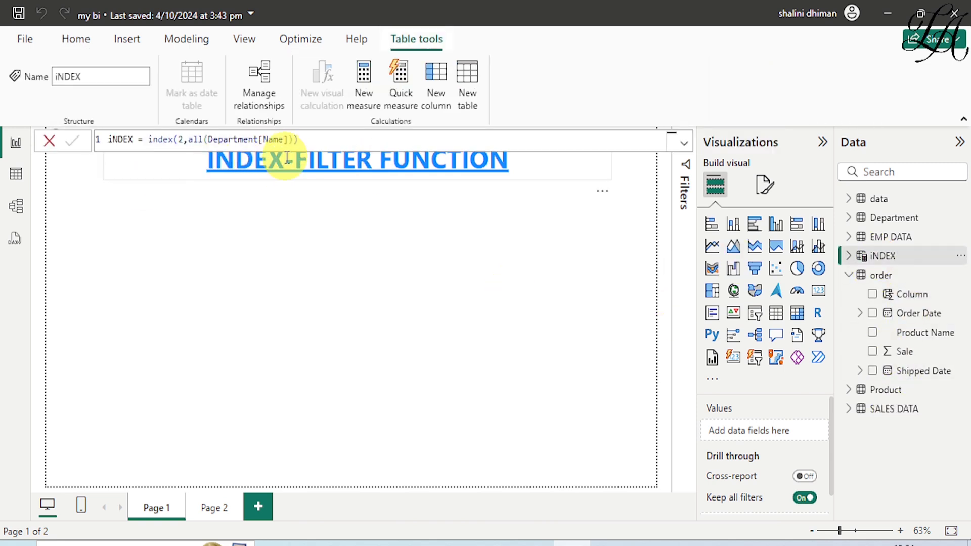
click(296, 140)
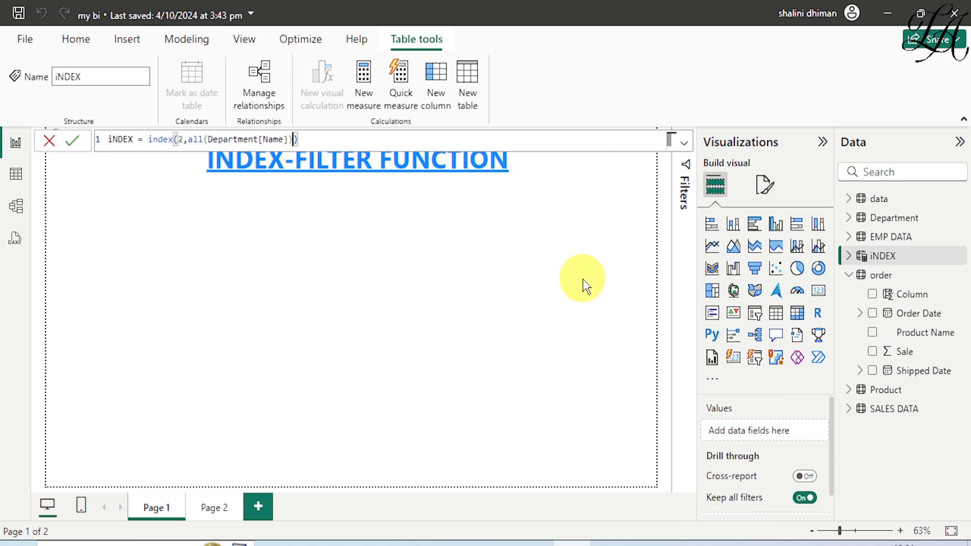
text(,)
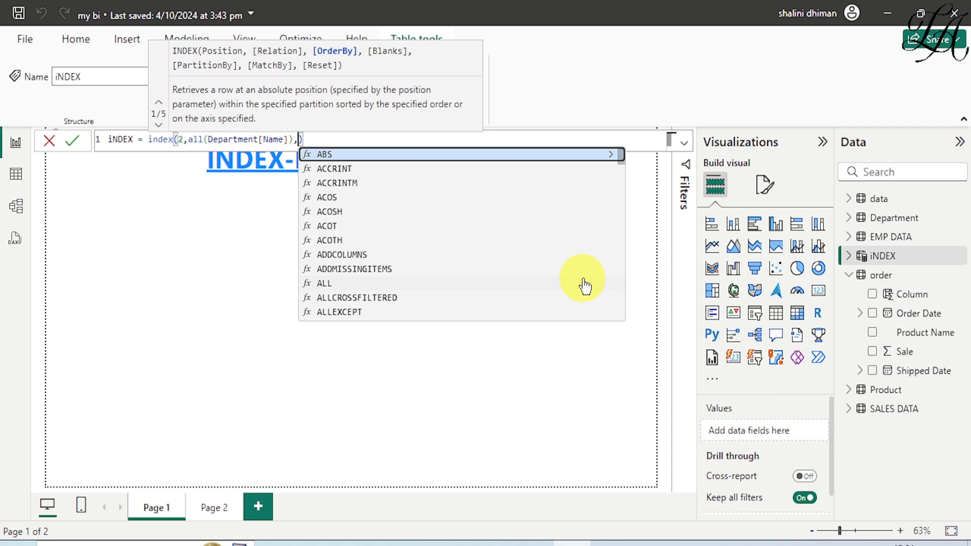
text(orde)
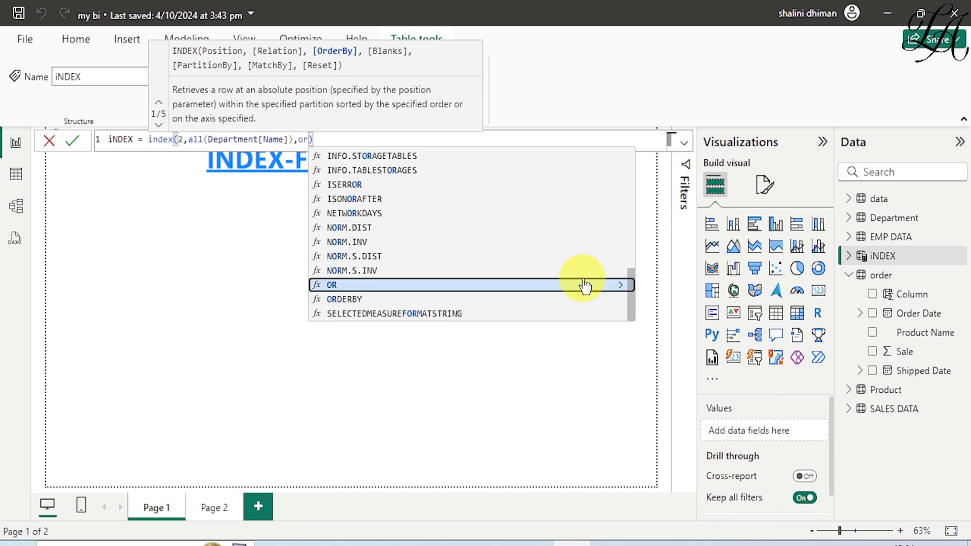
text(r)
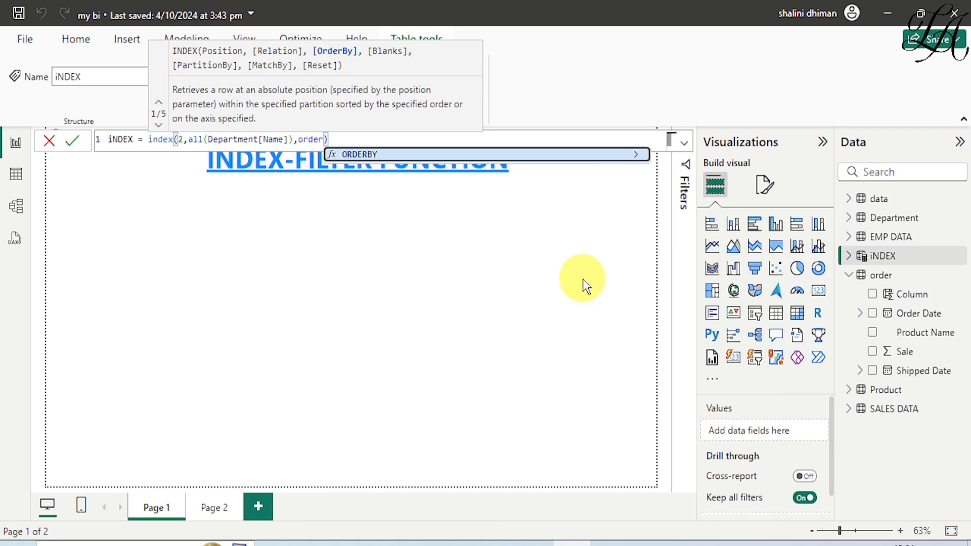
text(by)
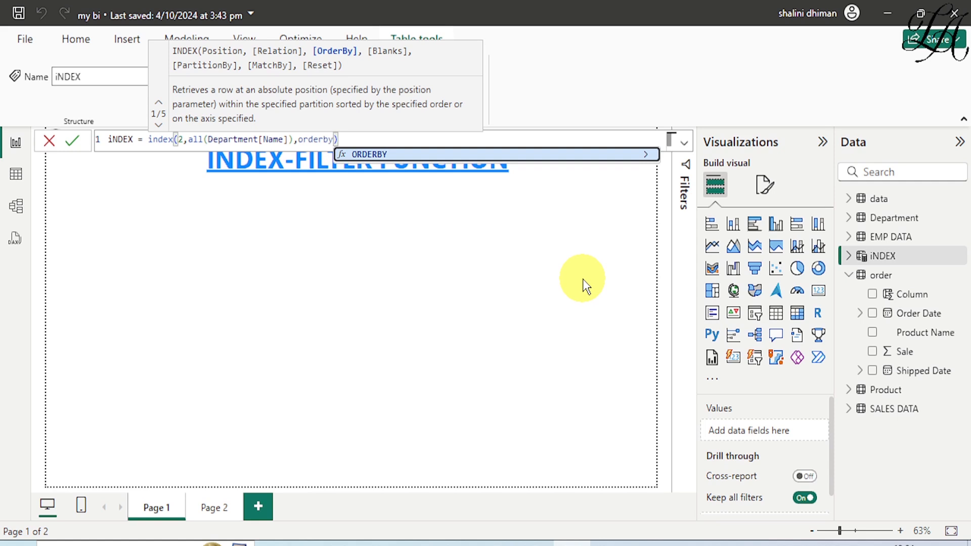
text(()
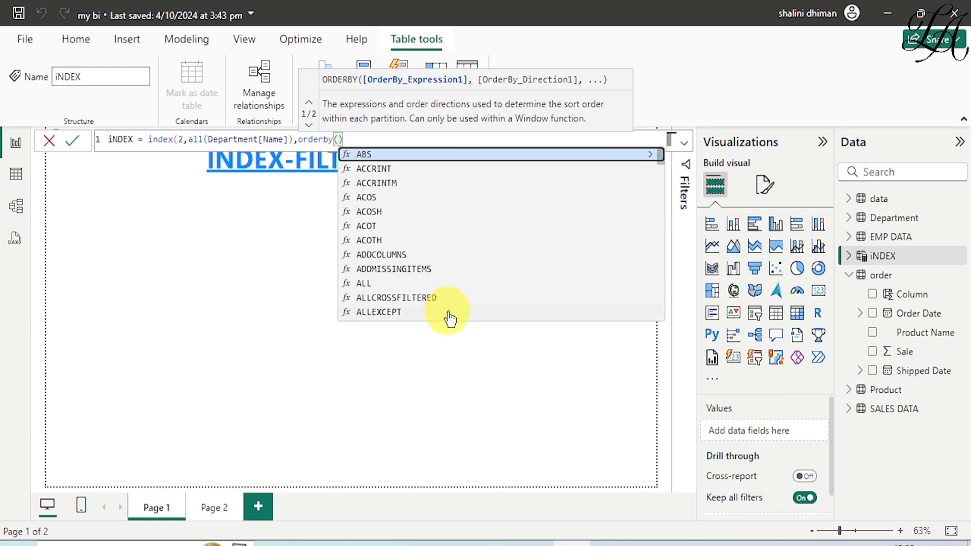
text(depart)
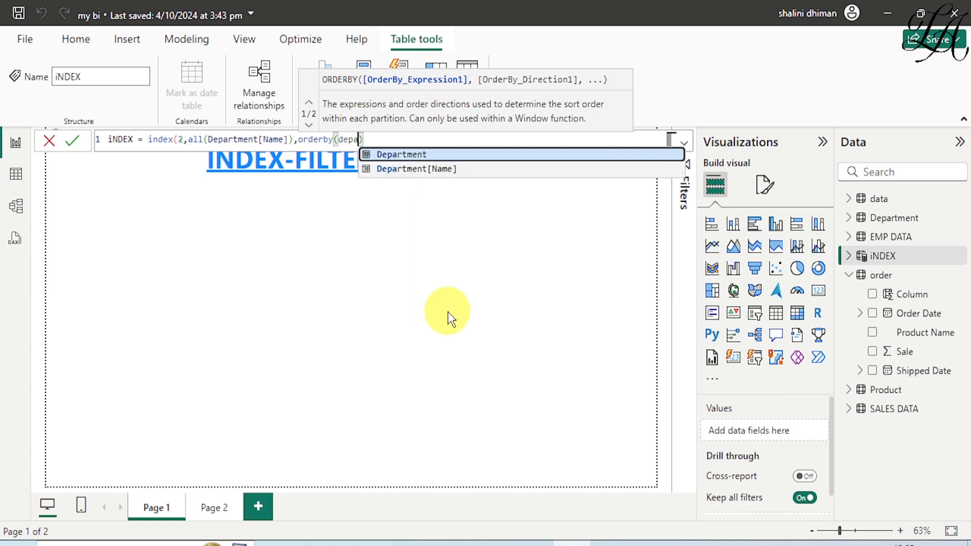
text(m)
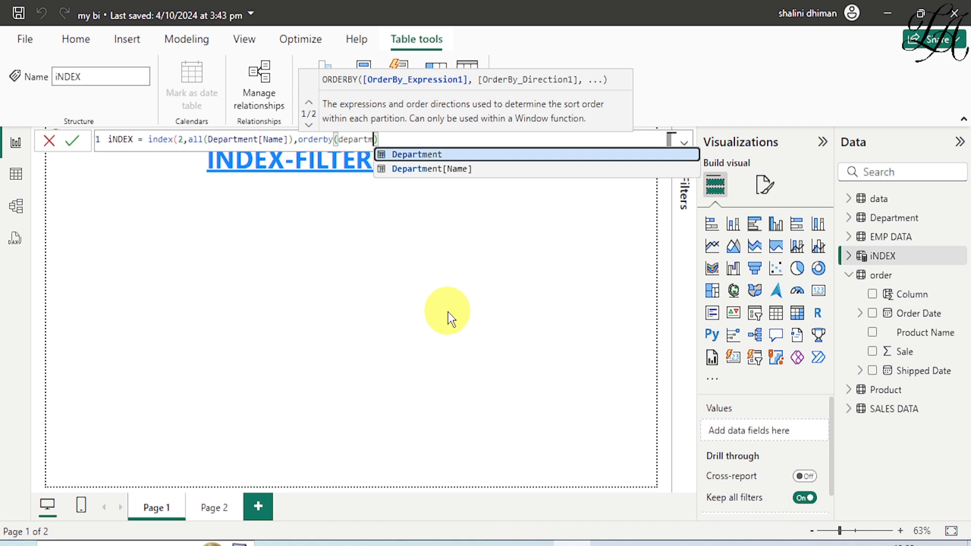
click(428, 170)
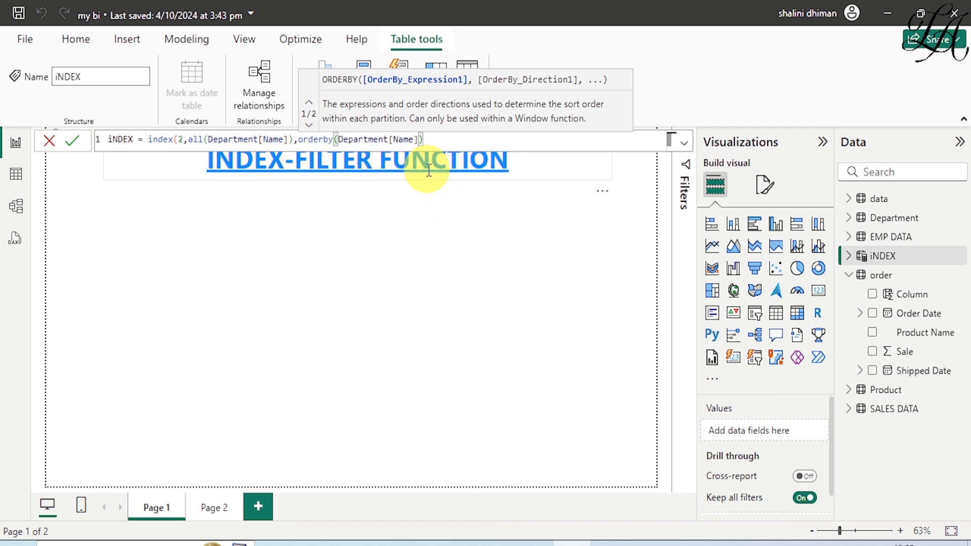
- Set the orderby direction to desc, commit the iNDEX formula and display the table's data
text(,)
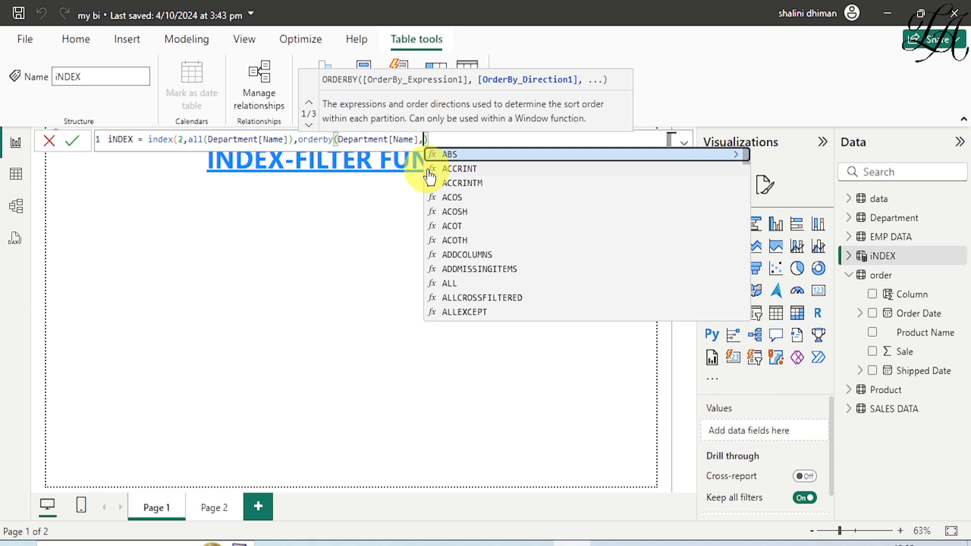
text(desc)
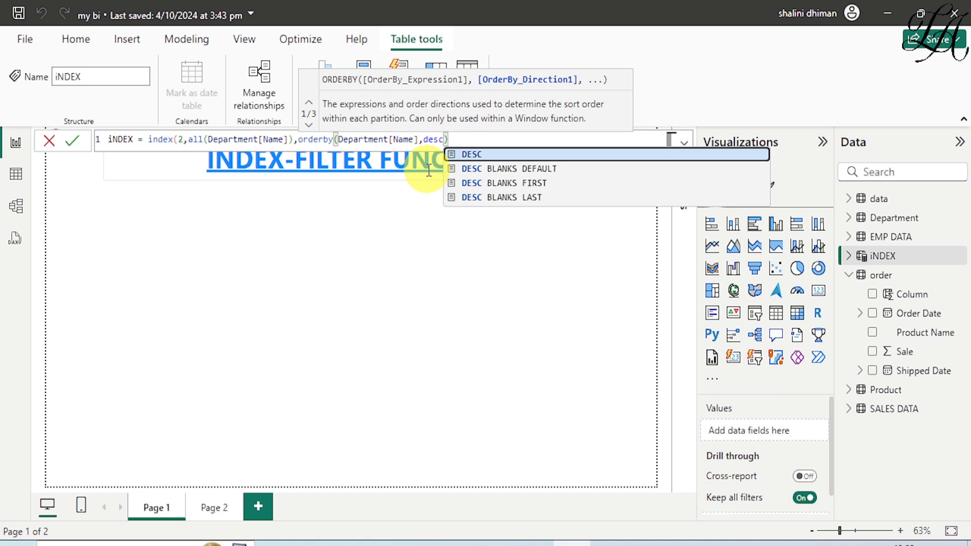
text())
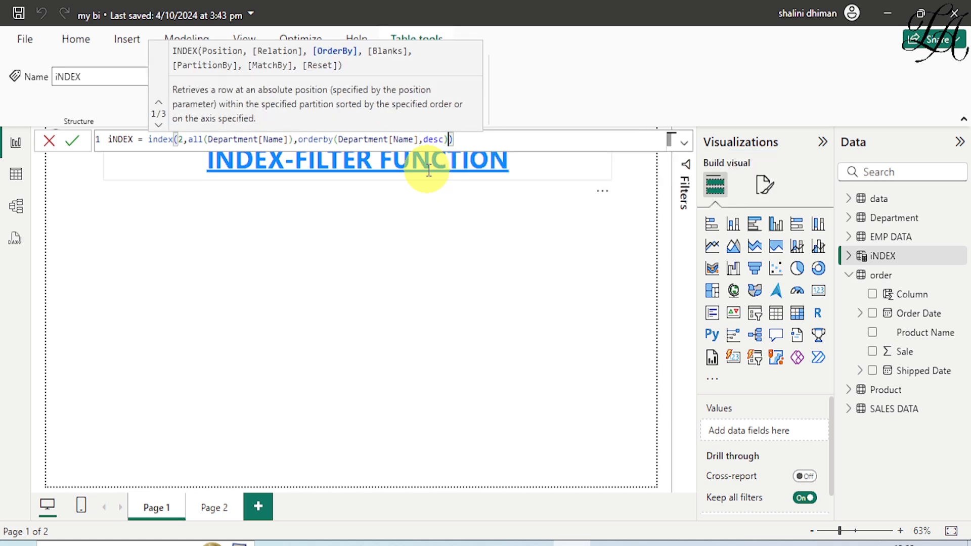
key(Return)
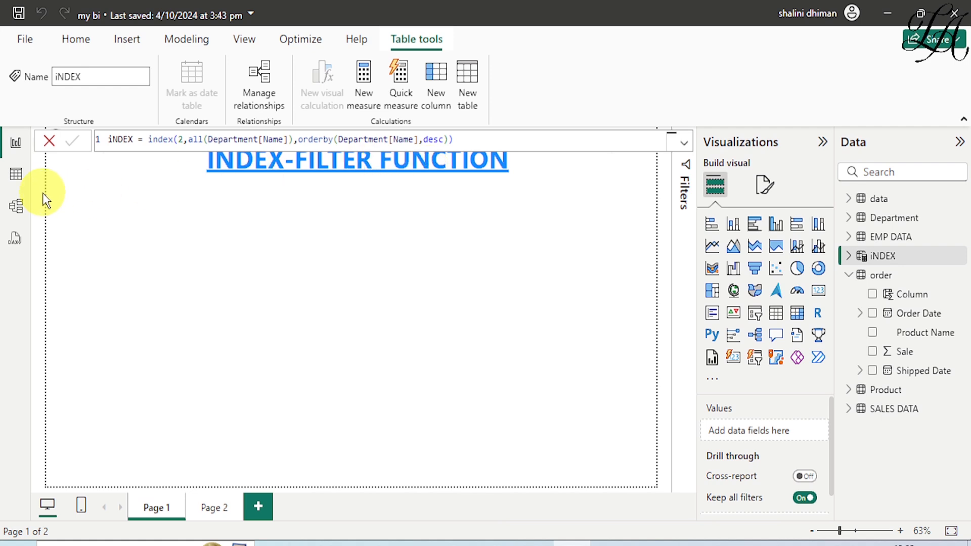
click(16, 175)
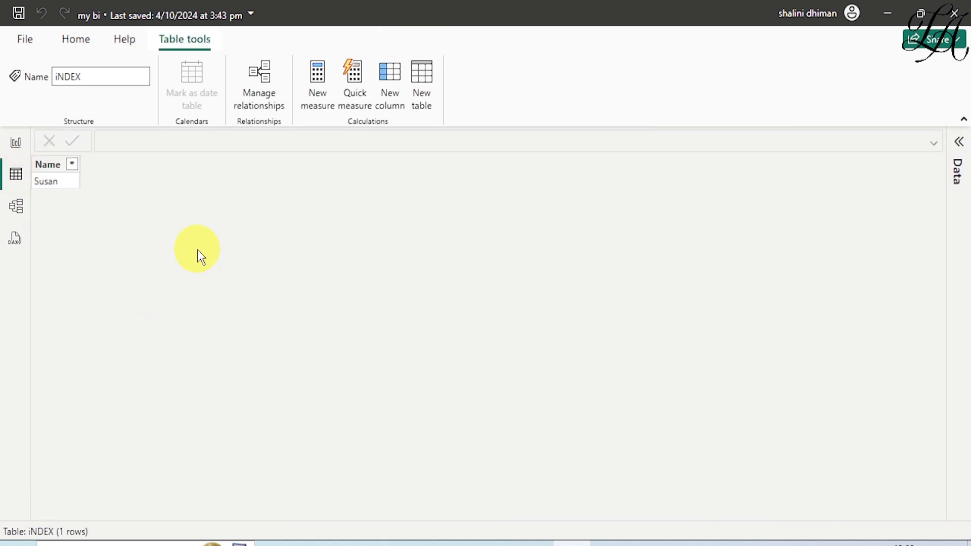
- Switch to the Department workbook in Excel, sort the Name column from Z to A, and return to Power BI
click(617, 539)
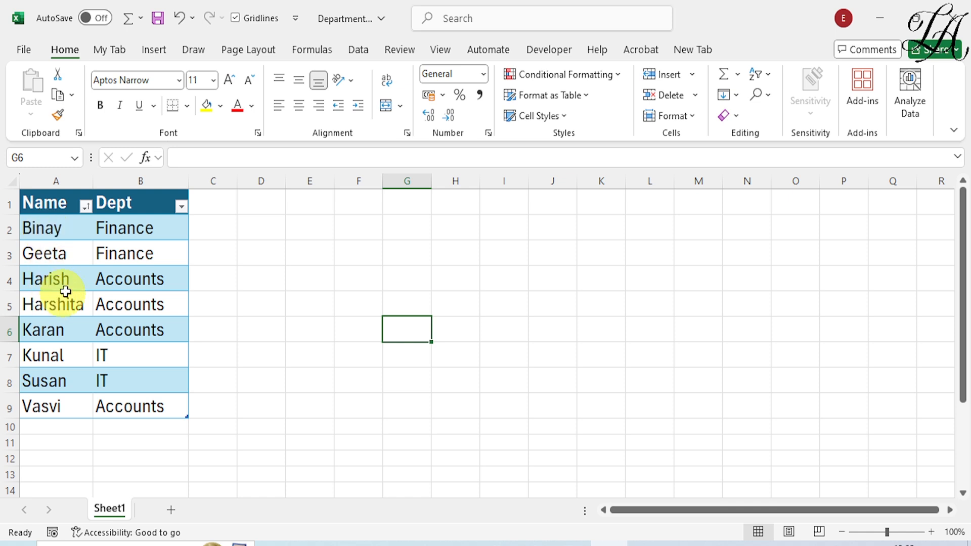
click(85, 206)
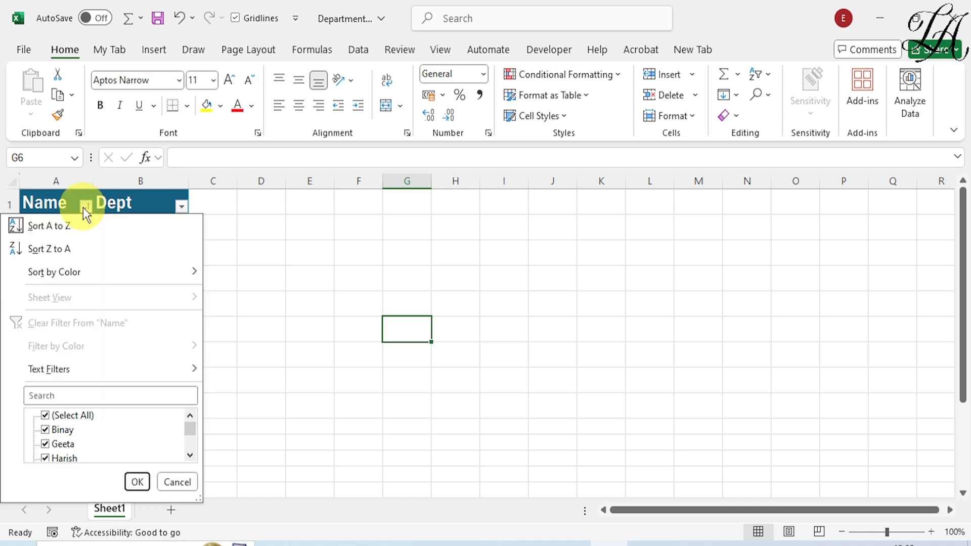
click(69, 249)
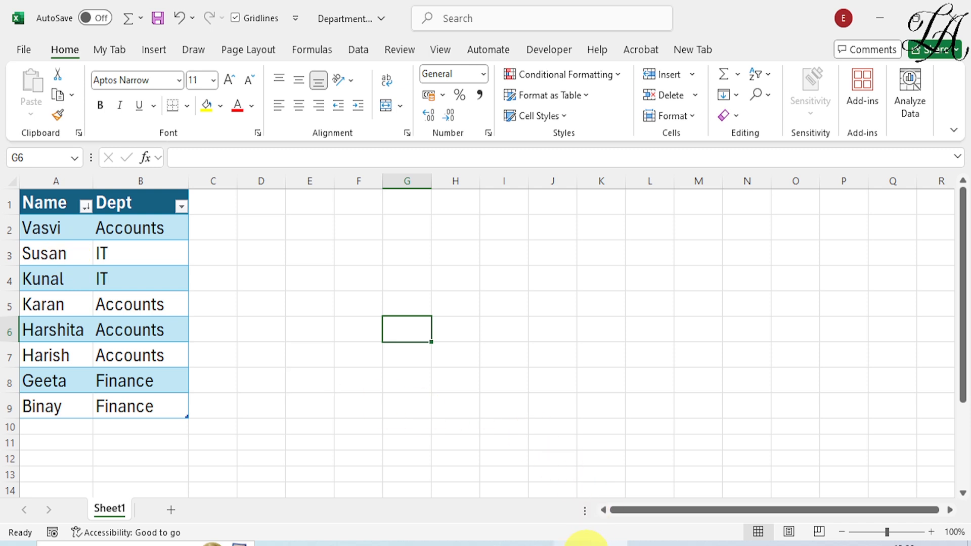
click(577, 545)
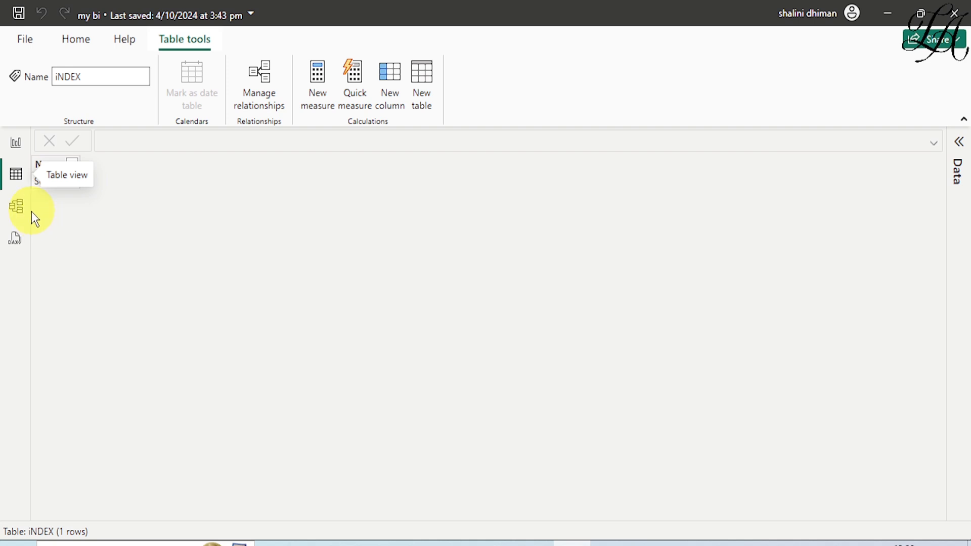
- Return to report view and add PARTITIONBY(Department[Depart]) to the iNDEX table's formula, leaving the blanks argument empty
click(15, 142)
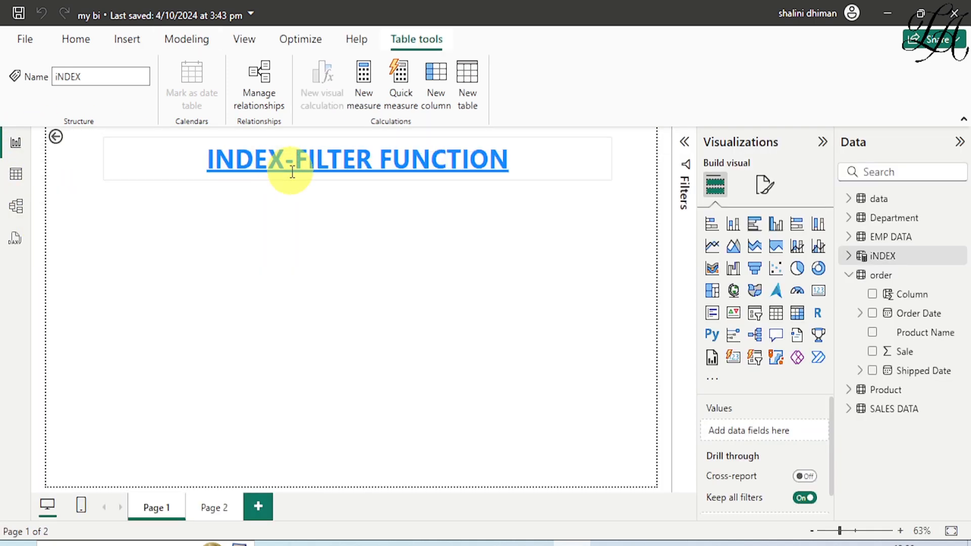
click(892, 263)
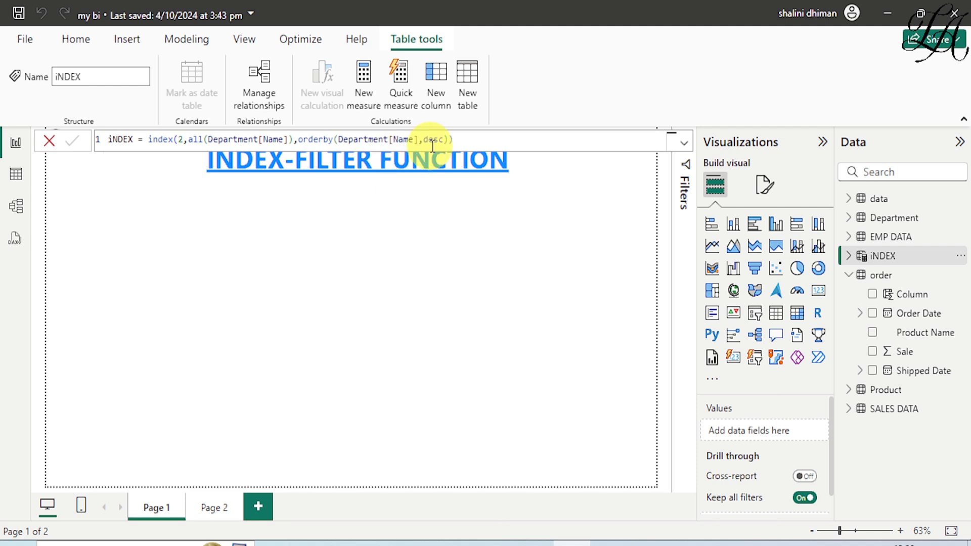
click(451, 141)
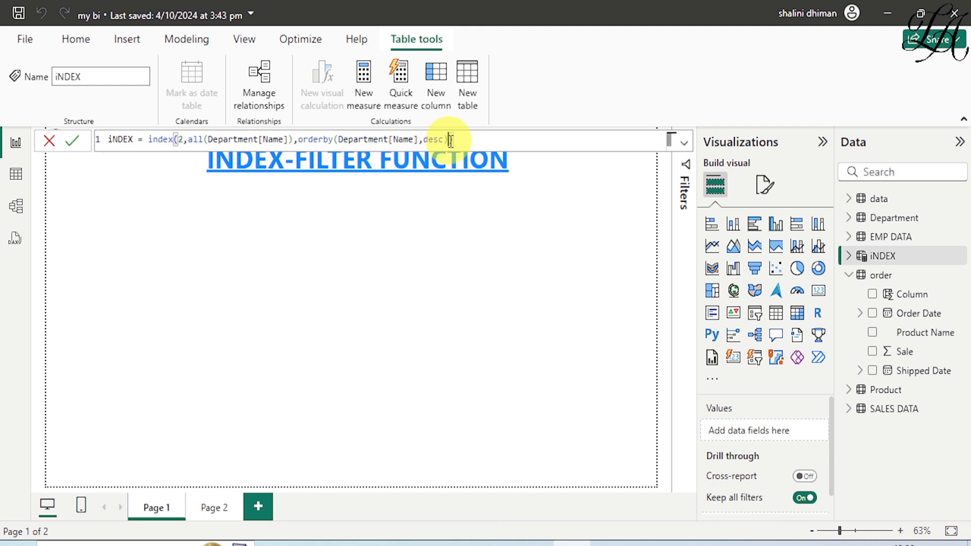
text(,)
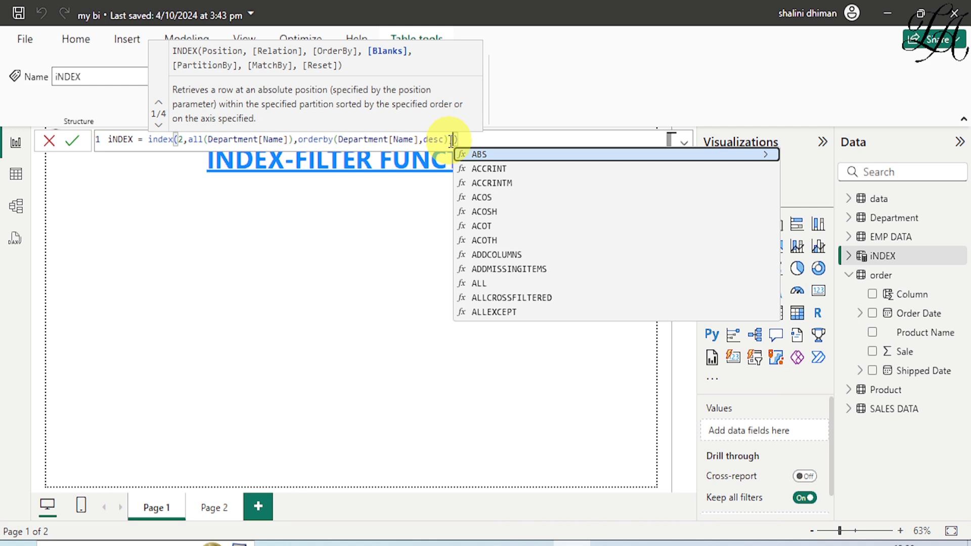
text(,)
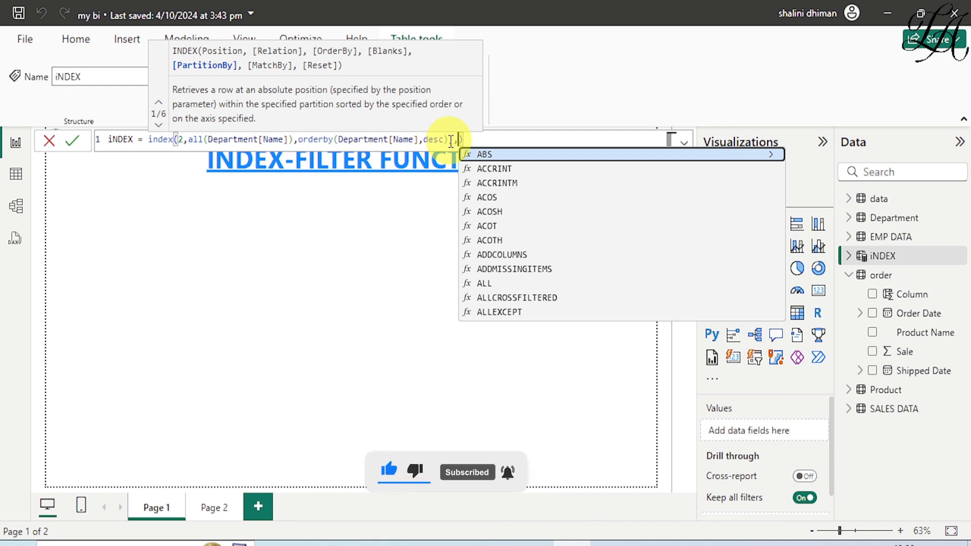
text(partionby)
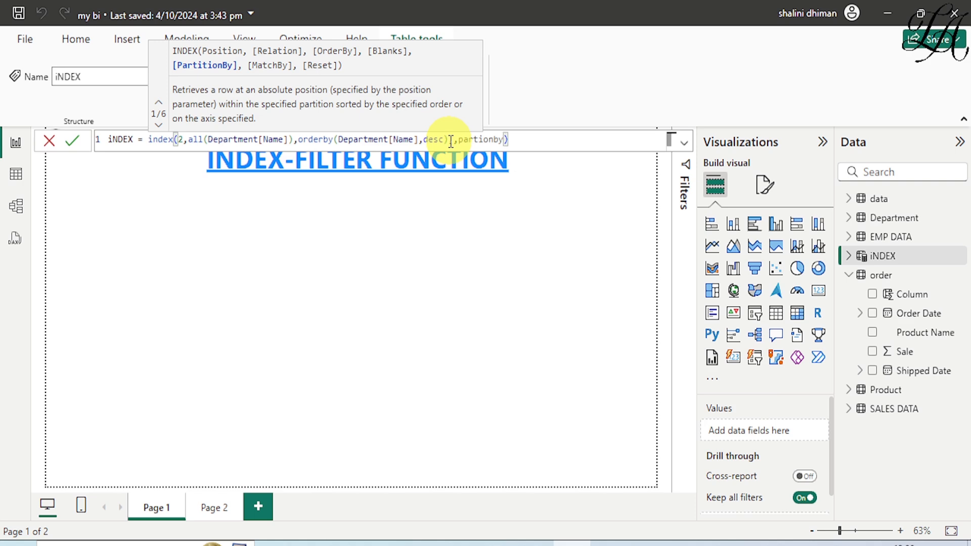
text(()
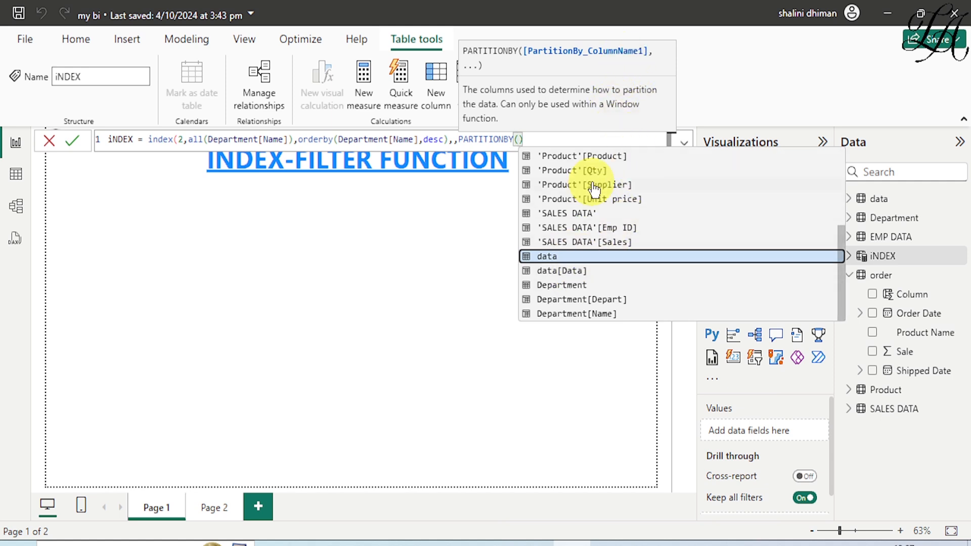
text(depart)
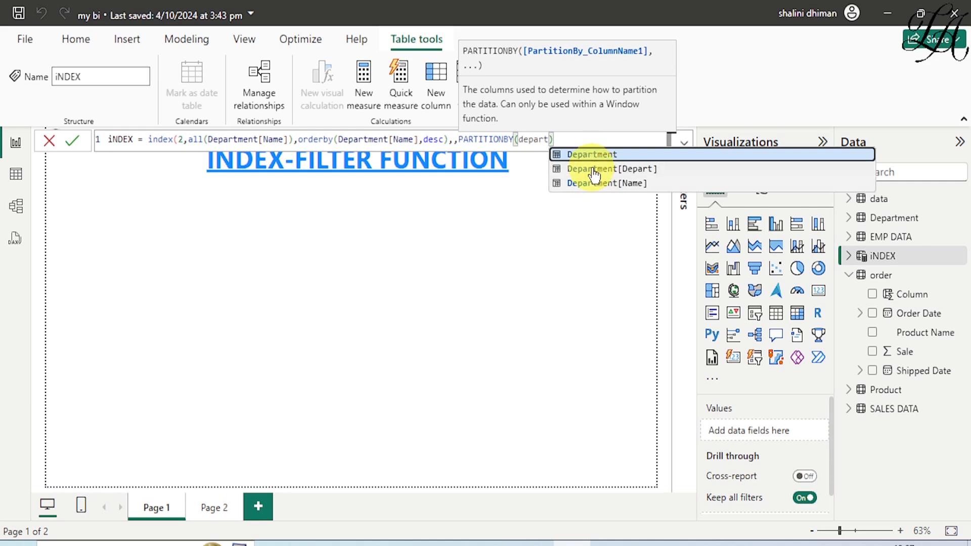
click(594, 170)
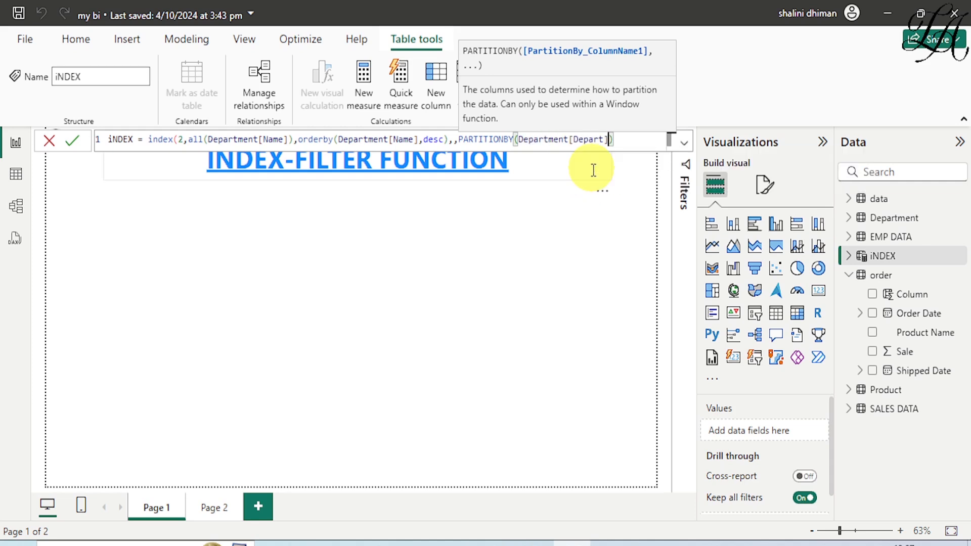
click(626, 142)
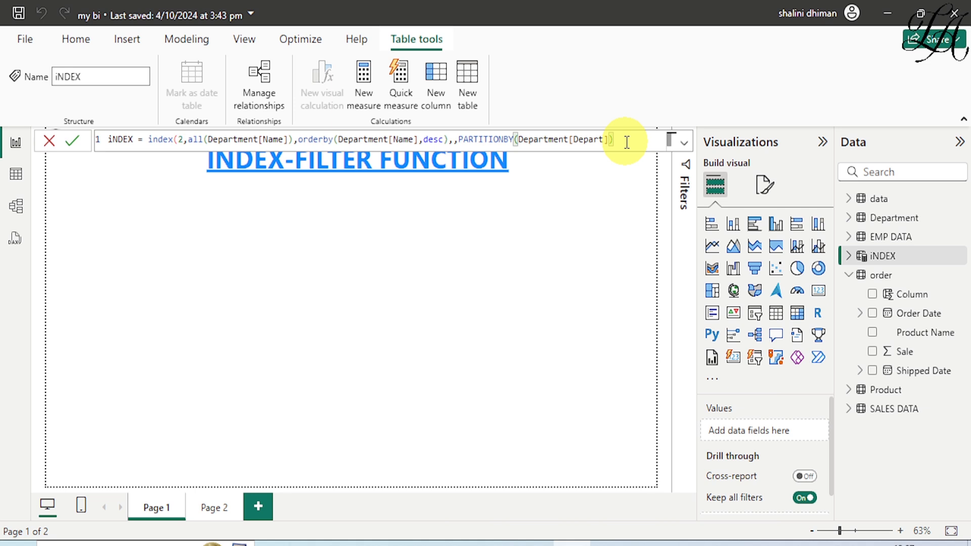
text())
- Add Department[Depart] as a second column in the formula's all function, commit it and display the iNDEX table's data
click(290, 139)
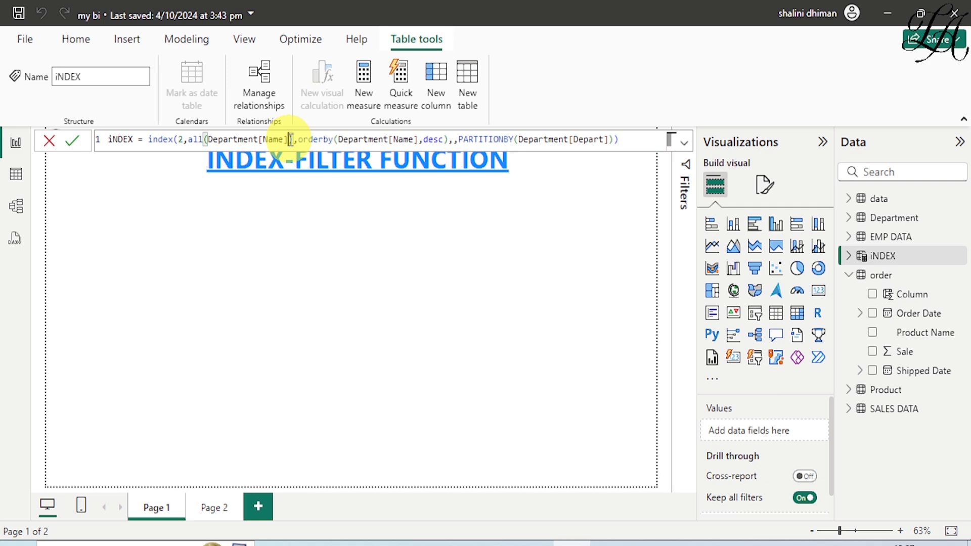
text(,)
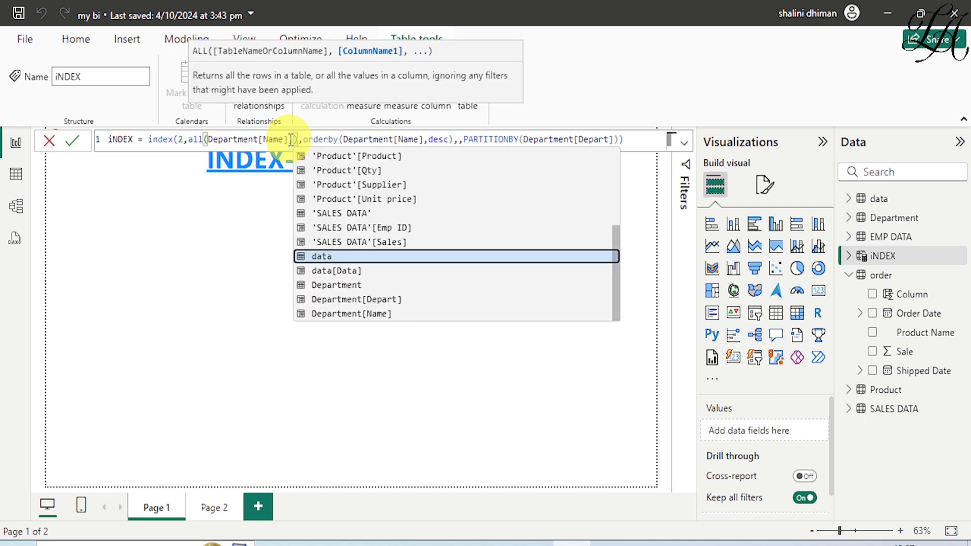
text(depa)
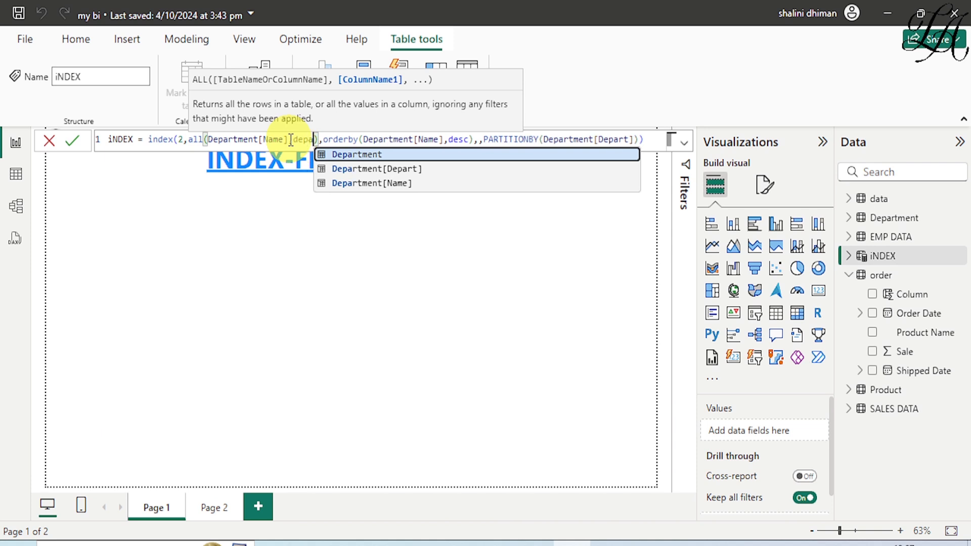
text(rtmen)
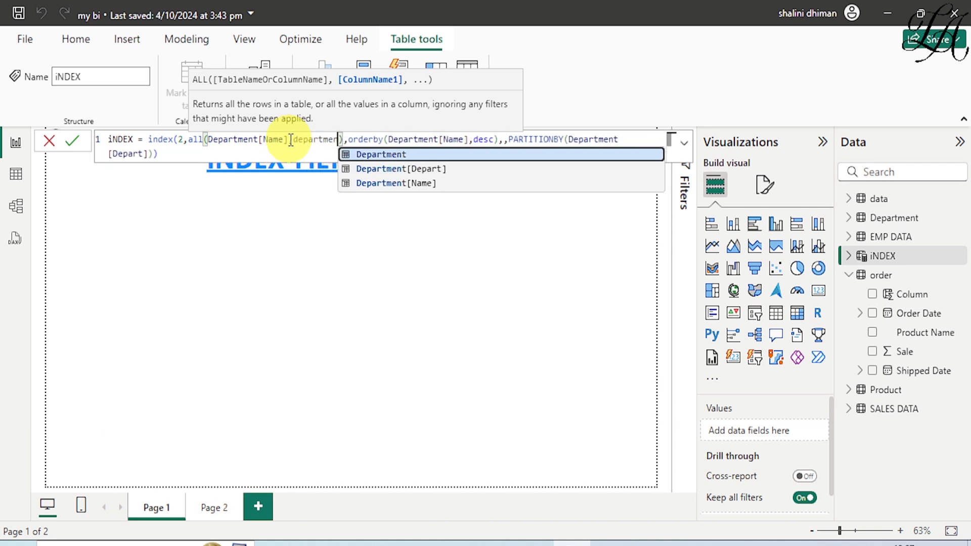
text(t)
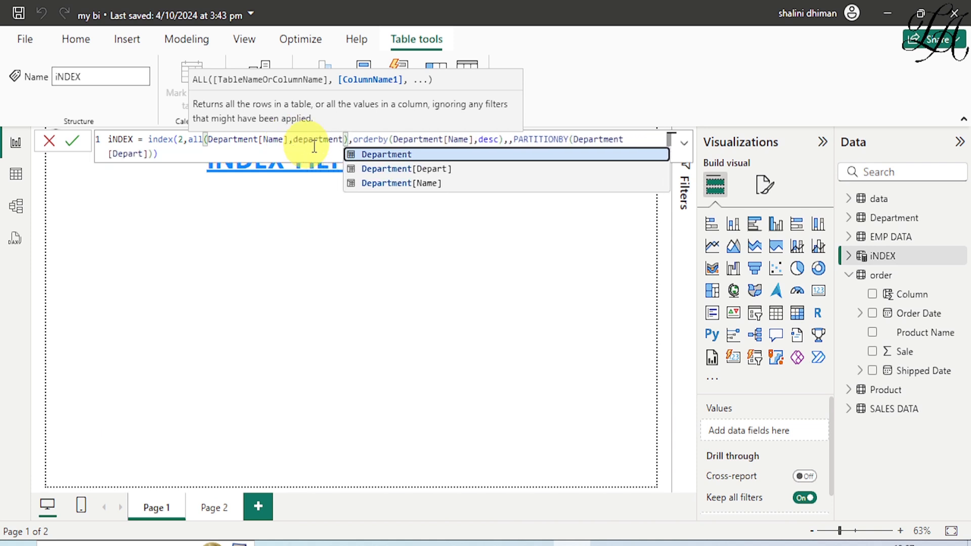
click(380, 169)
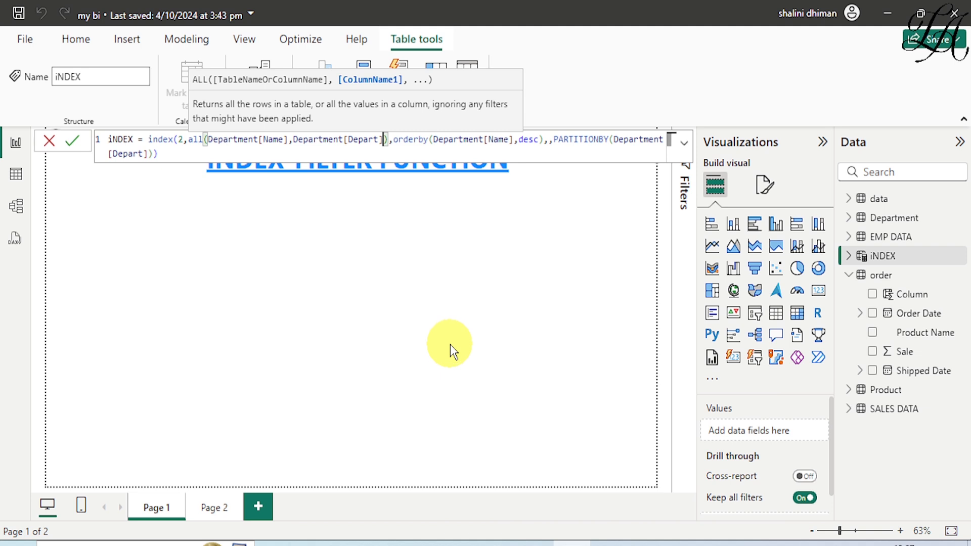
key(Return)
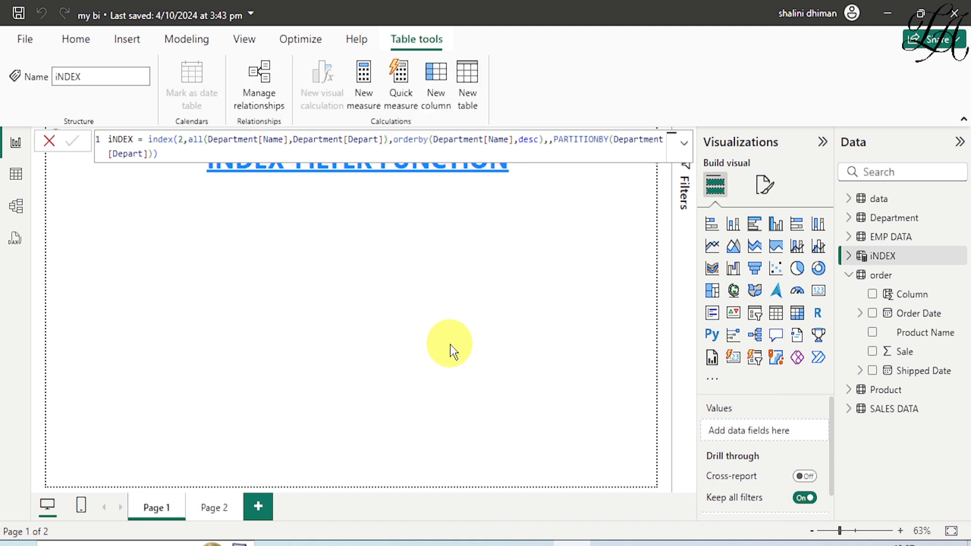
click(16, 174)
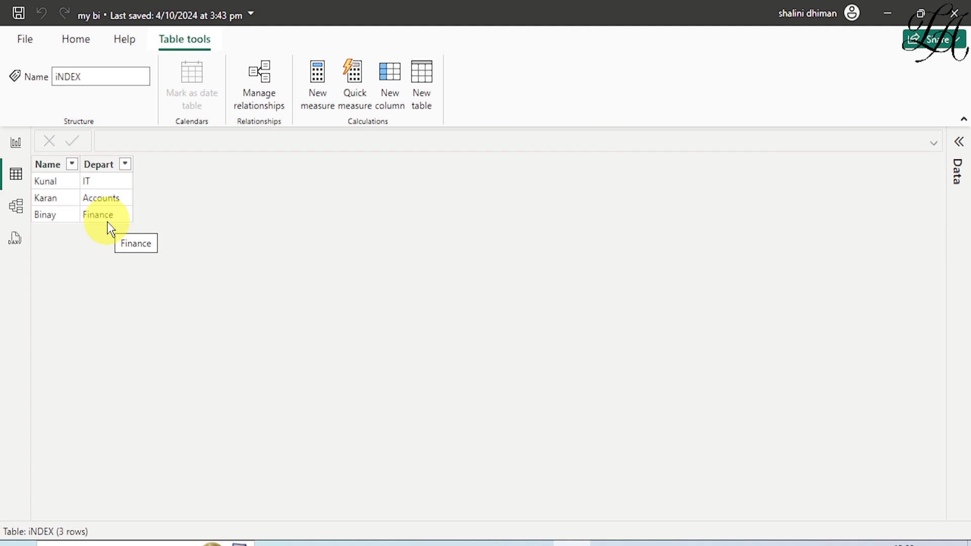
- Reopen the iNDEX formula in report view and review its arguments against the Department workbook in Excel
click(17, 144)
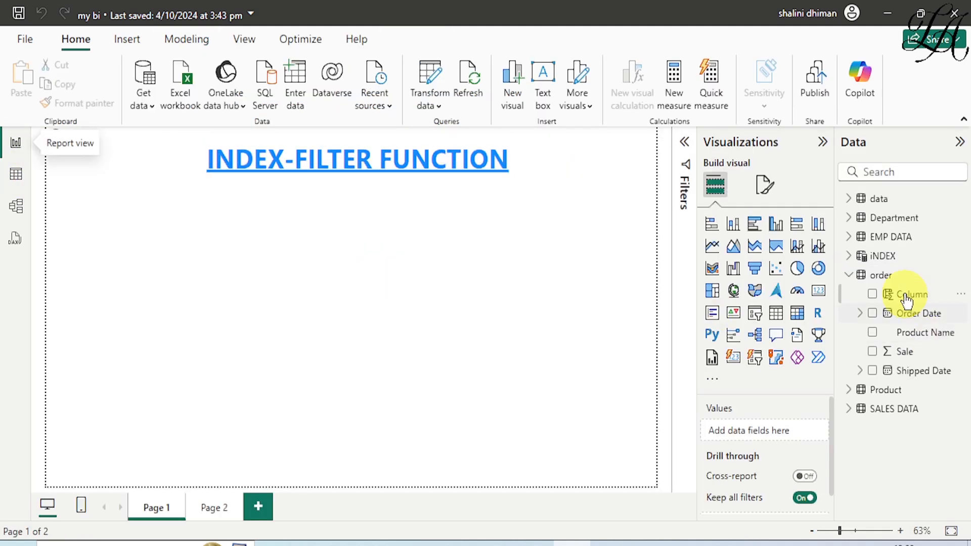
click(882, 257)
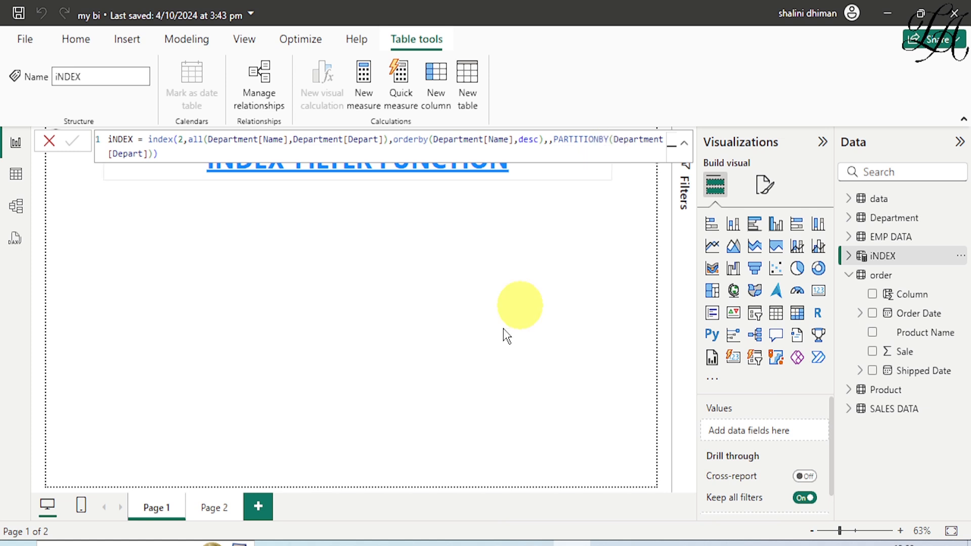
click(643, 536)
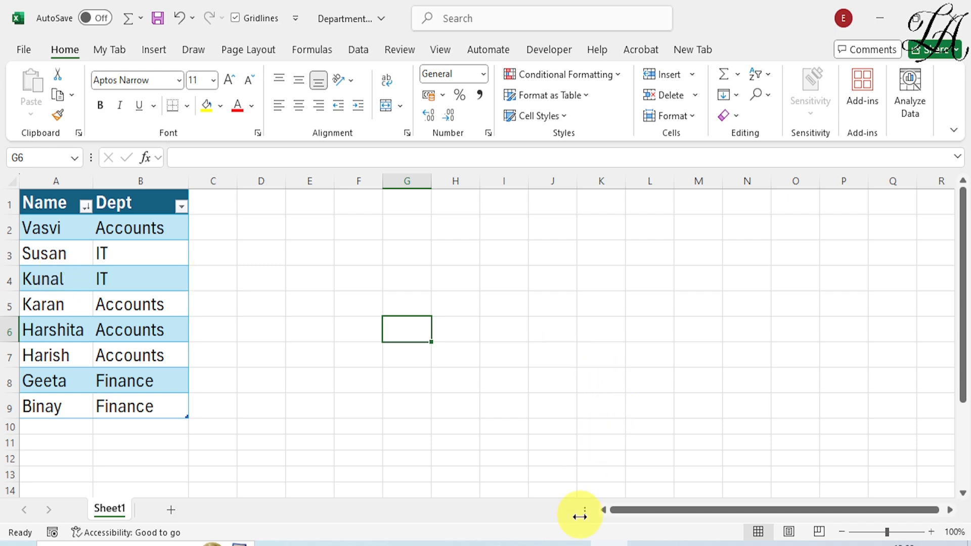
click(574, 543)
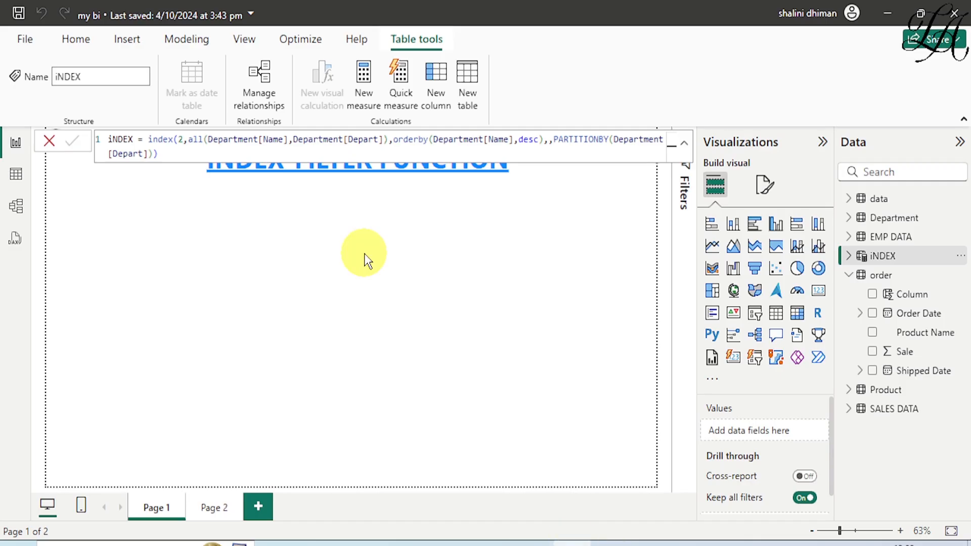
- Display the iNDEX table's data and compare its rows with each department's names in the Excel Department workbook
click(16, 175)
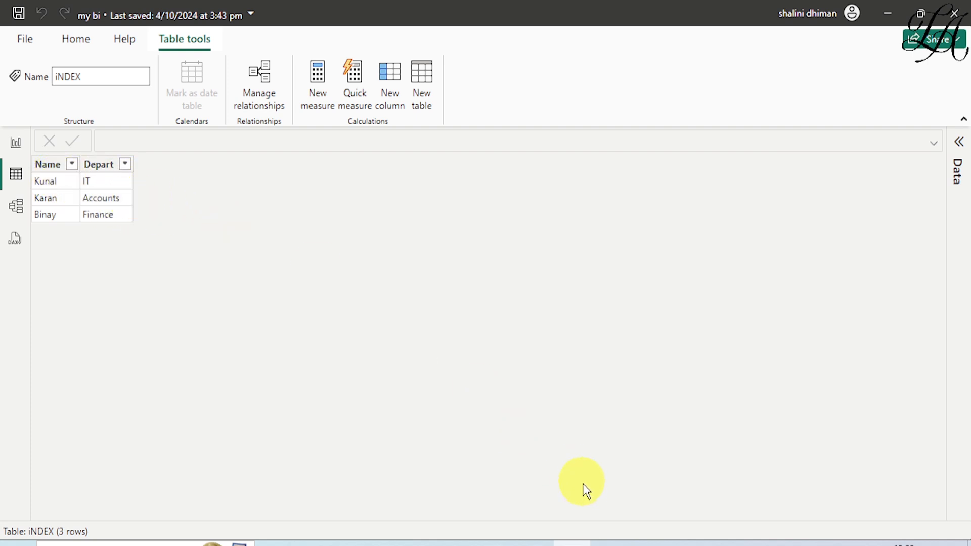
click(602, 541)
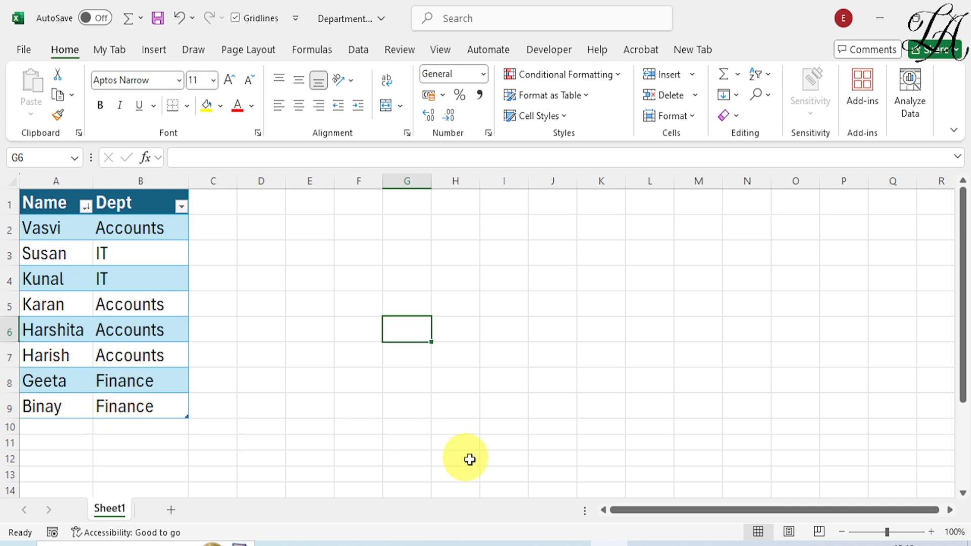
click(566, 542)
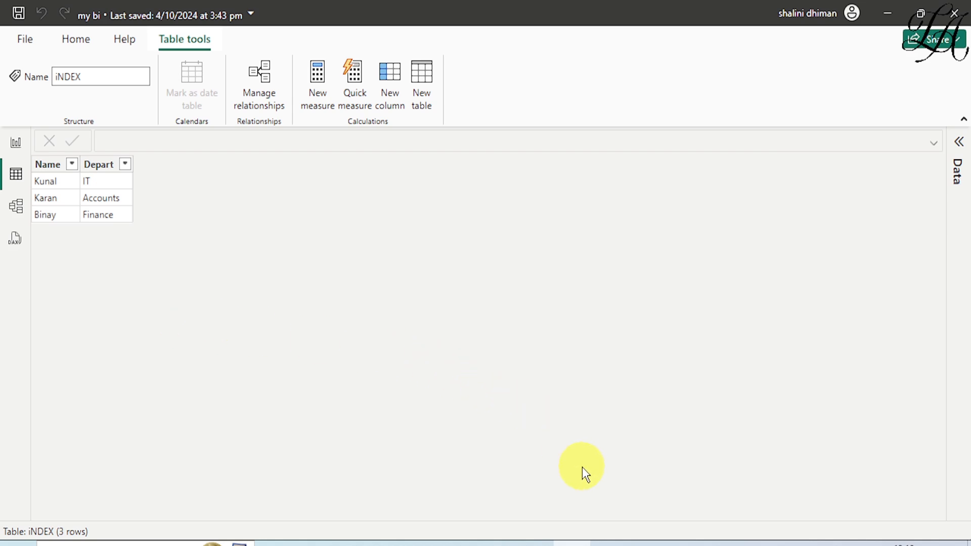
click(574, 541)
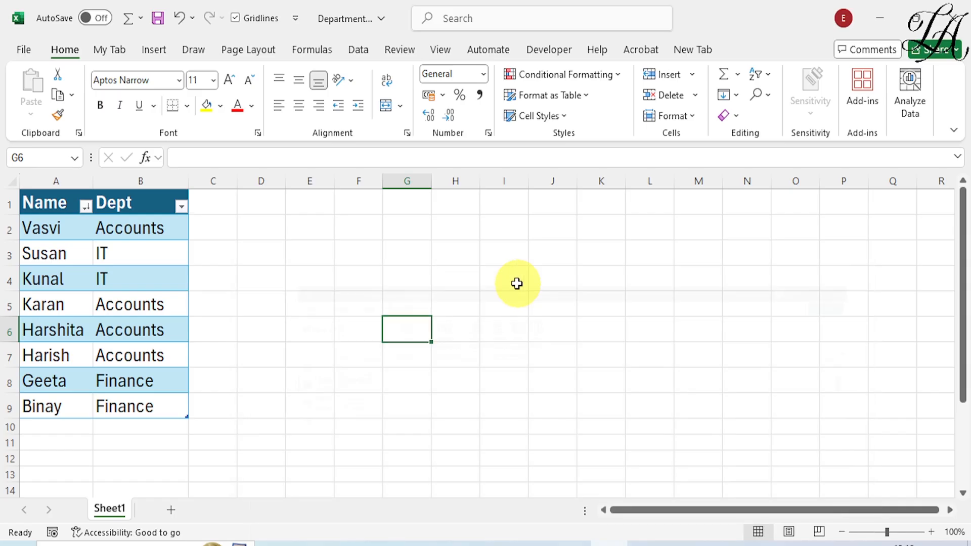
click(565, 541)
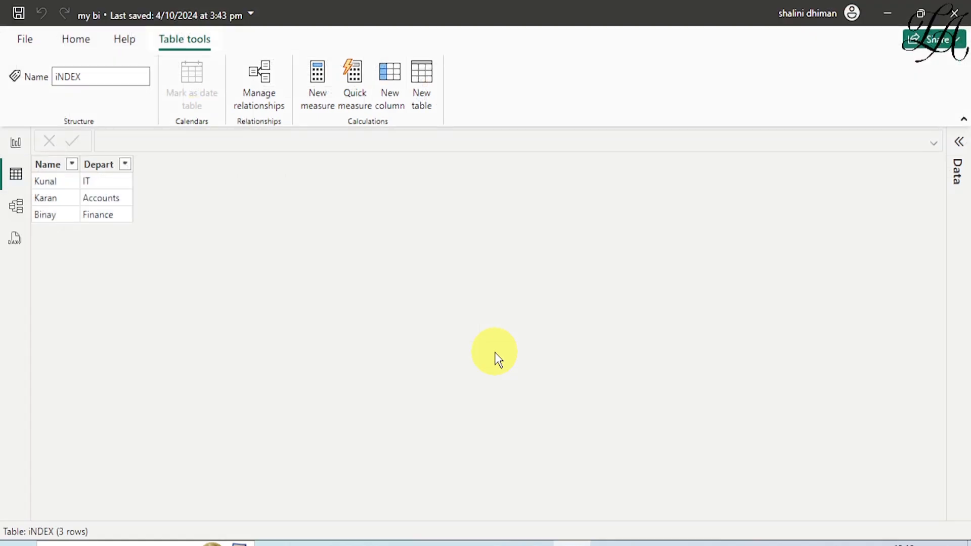
- Return to report view, set the position argument of the iNDEX formula to 1 and commit it
click(16, 142)
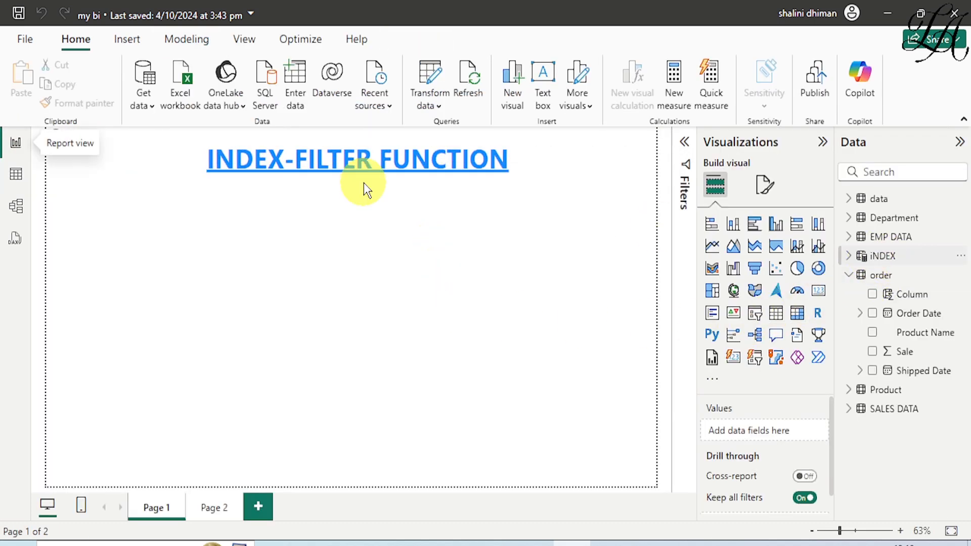
click(183, 139)
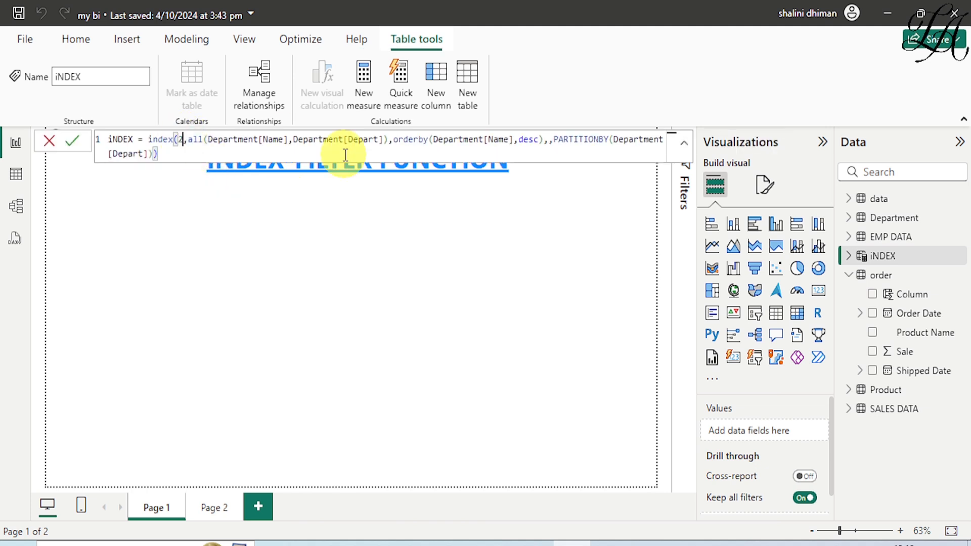
key(BackSpace)
text(1)
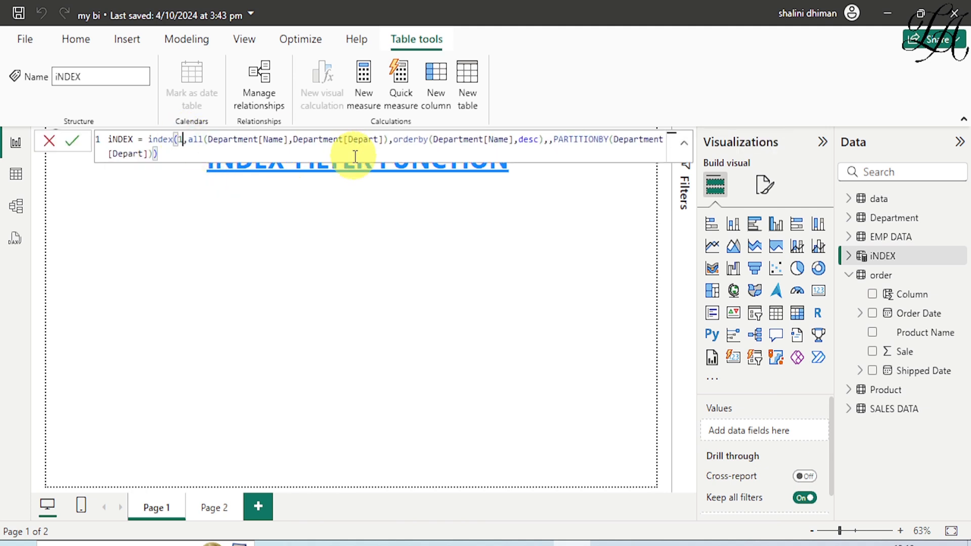
key(Return)
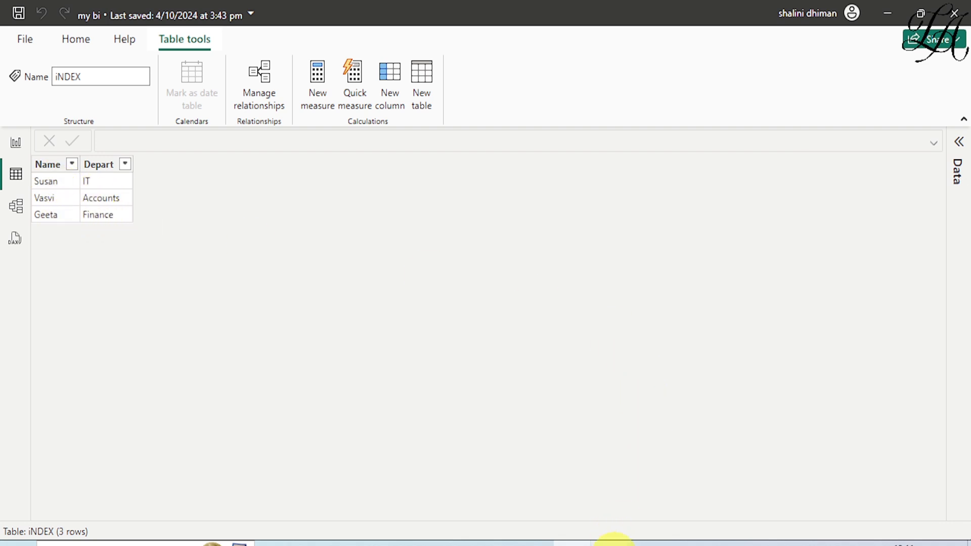
- Check the iNDEX rows against the Department workbook in Excel, then switch back to Power BI and open report Page 2
click(612, 543)
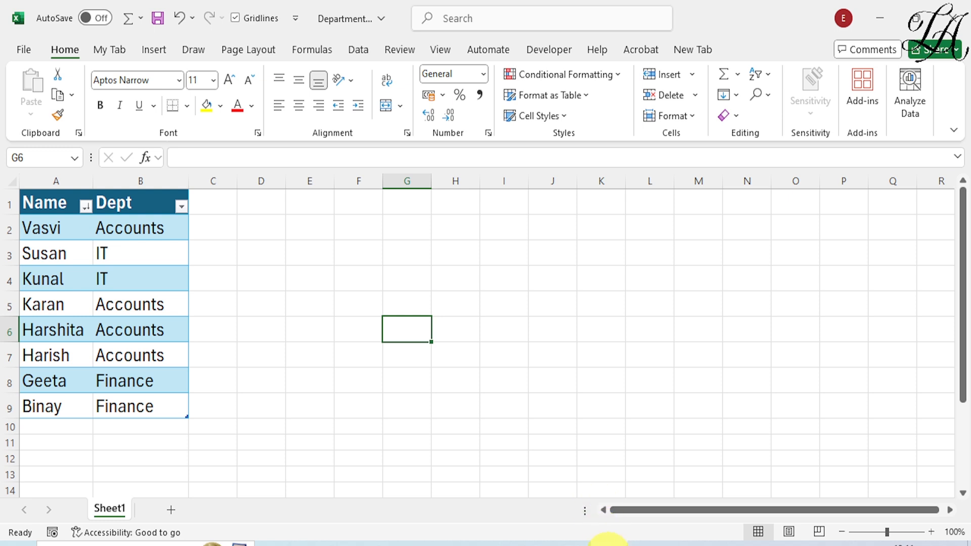
mouse_move(608, 541)
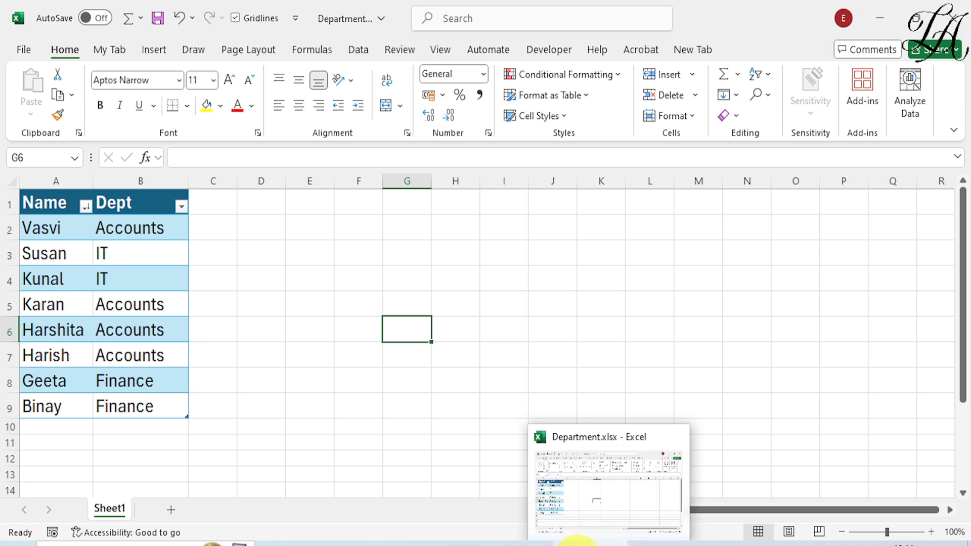
click(571, 544)
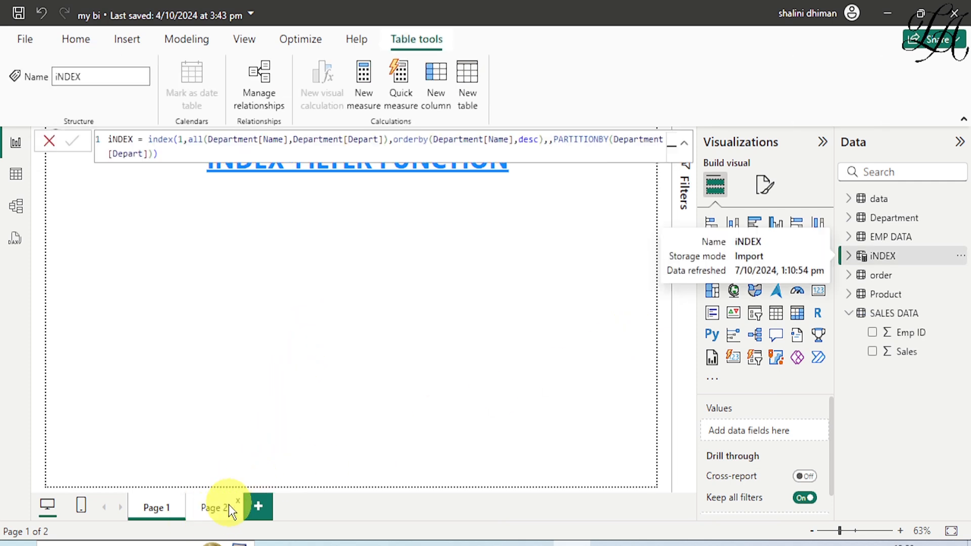
click(215, 508)
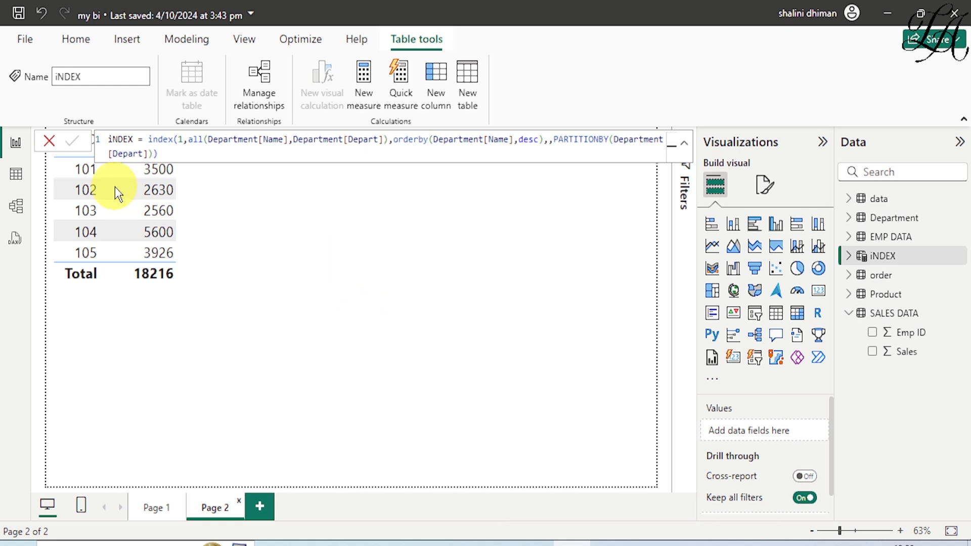
- Create a new measure in the SALES DATA table that begins with CALCULATE(sum('SALES DATA'[Sales]), ready for a filter argument
click(96, 272)
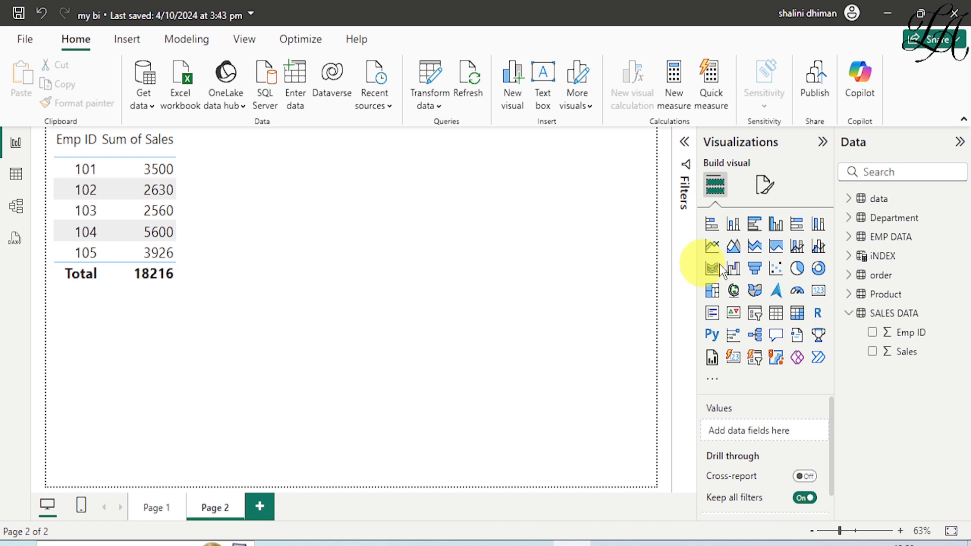
click(963, 319)
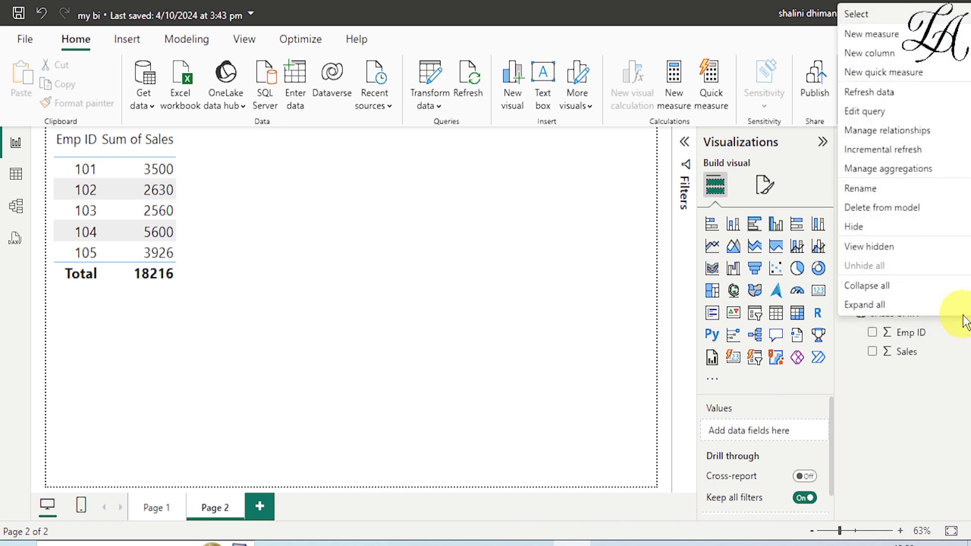
click(877, 36)
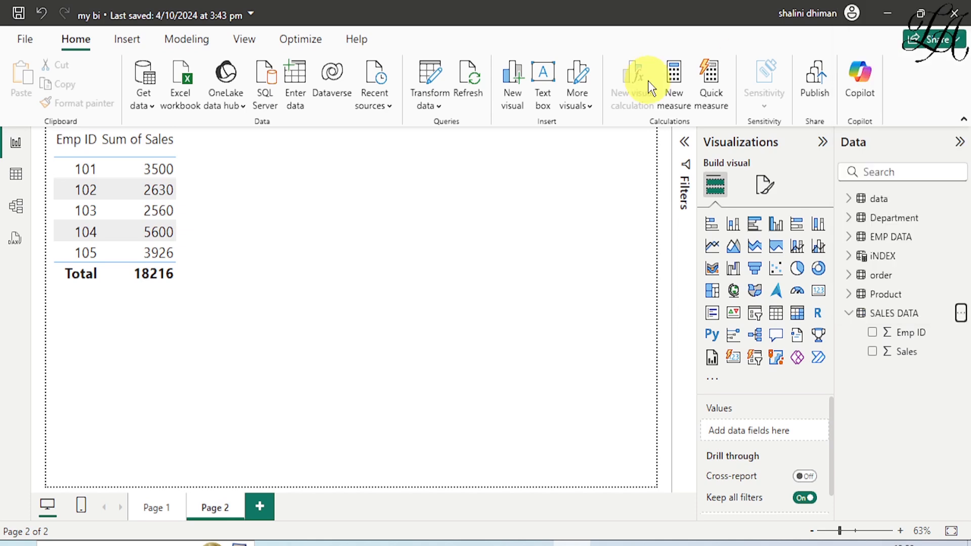
text(cal)
key(Return)
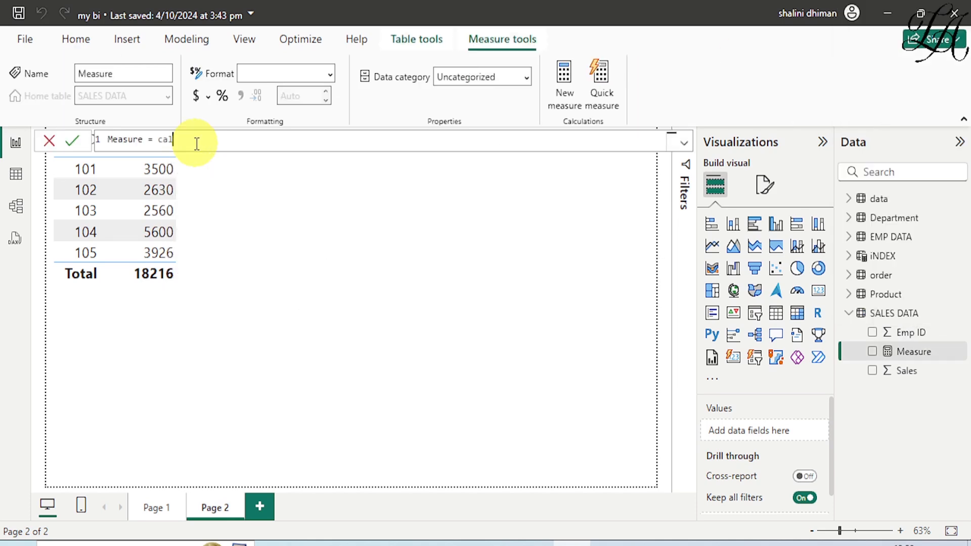
text(sum()
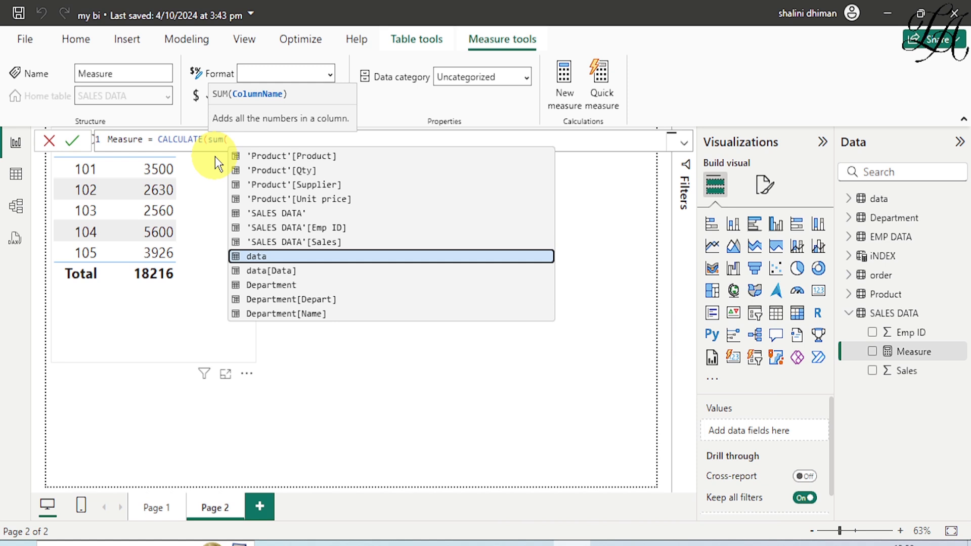
text(sa)
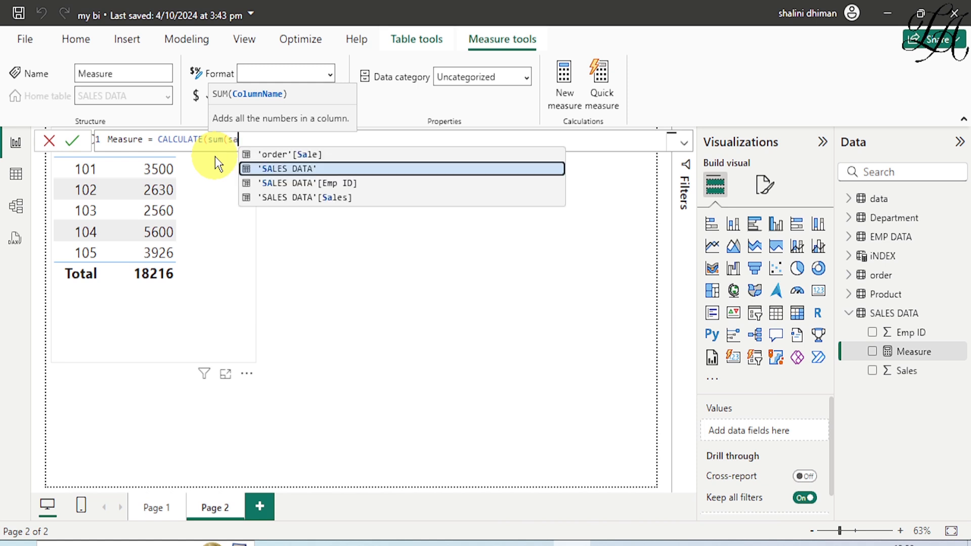
key(Down)
key(Down)
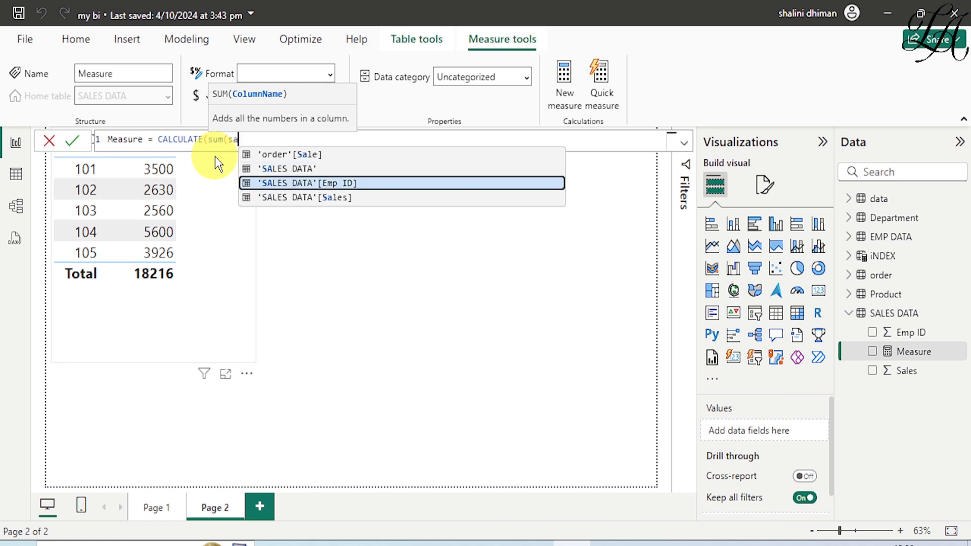
key(Tab)
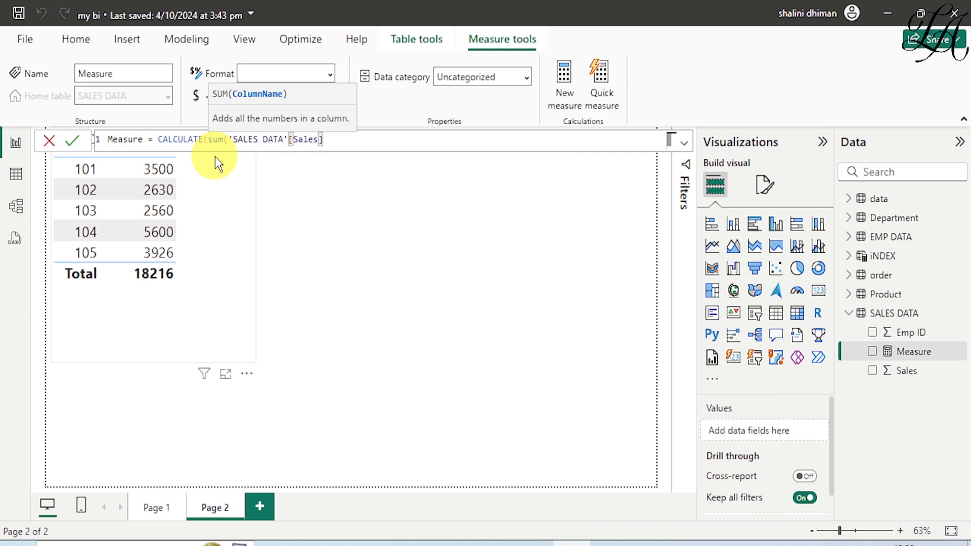
text(),)
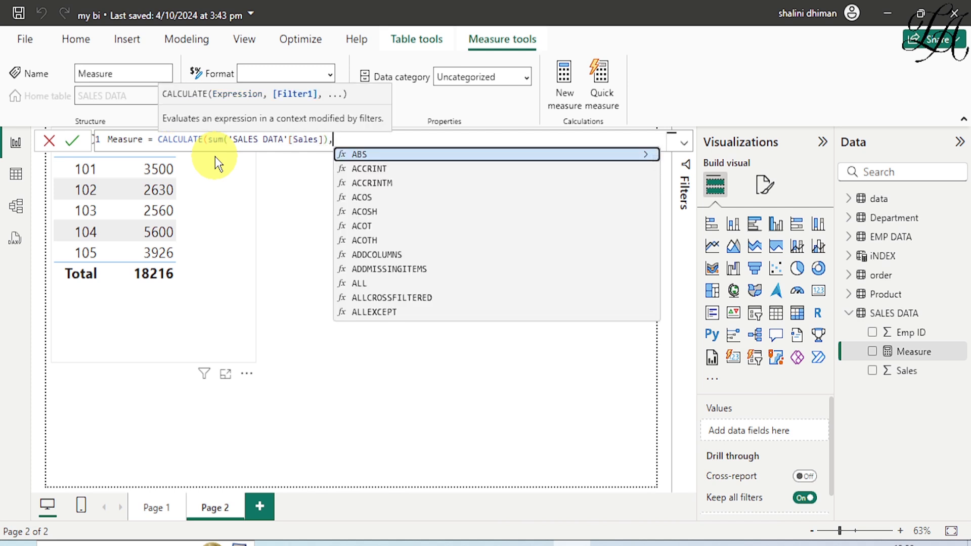
- Complete the measure with the filter index(1,all('SALES DATA'[Emp ID])), and add it to the table visual of sales by Emp ID
text(index)
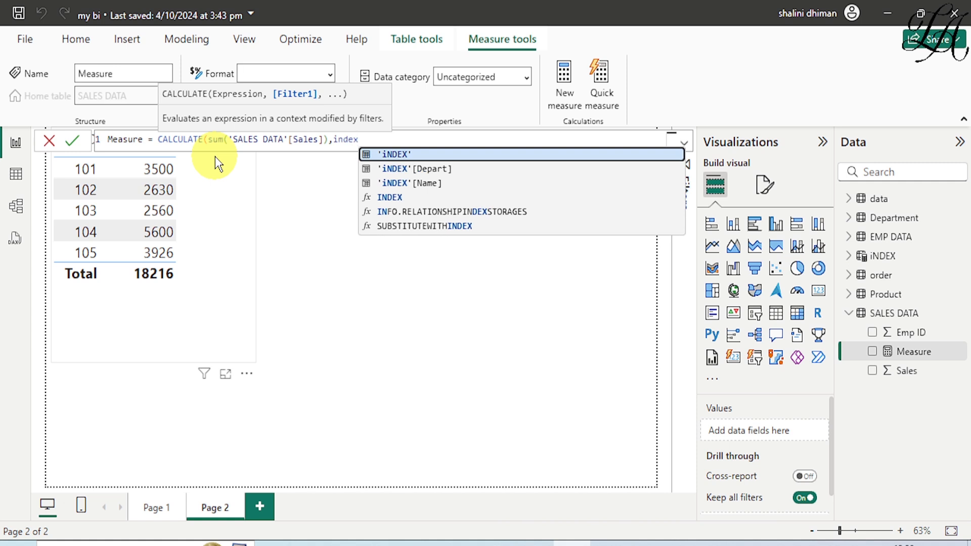
text(()
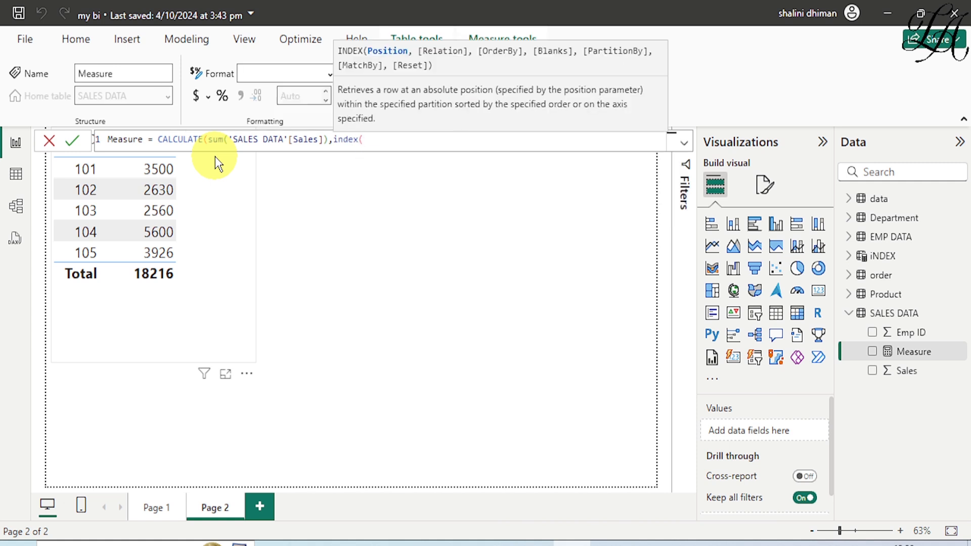
text(1,)
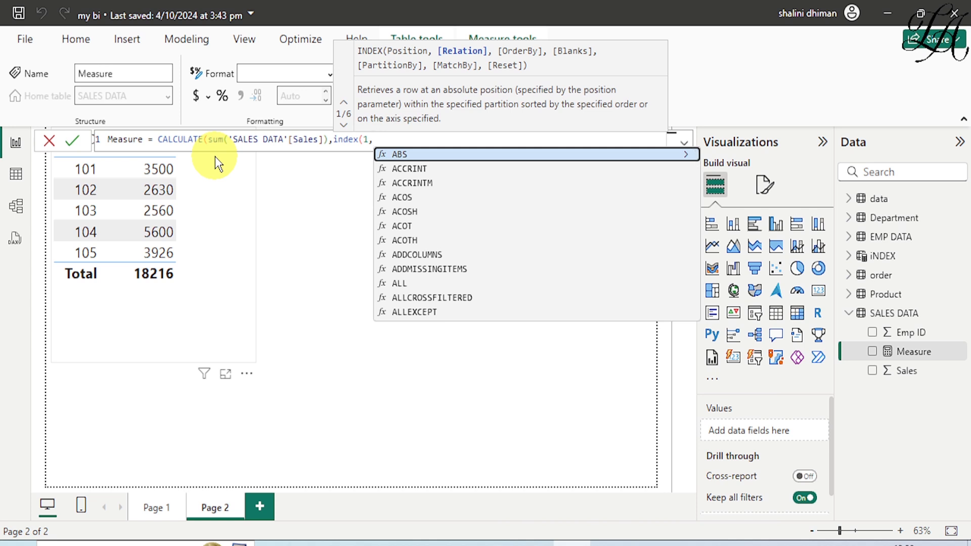
text(all)
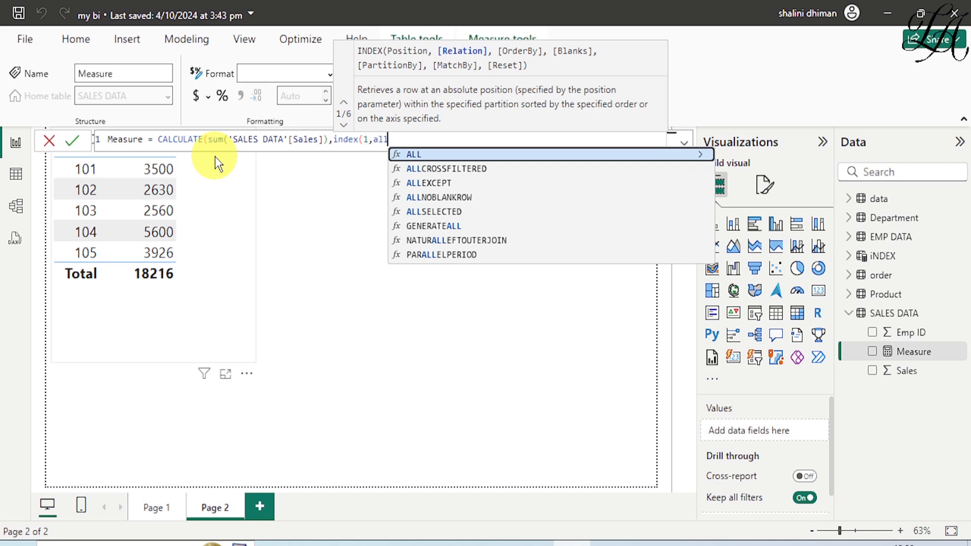
text((s)
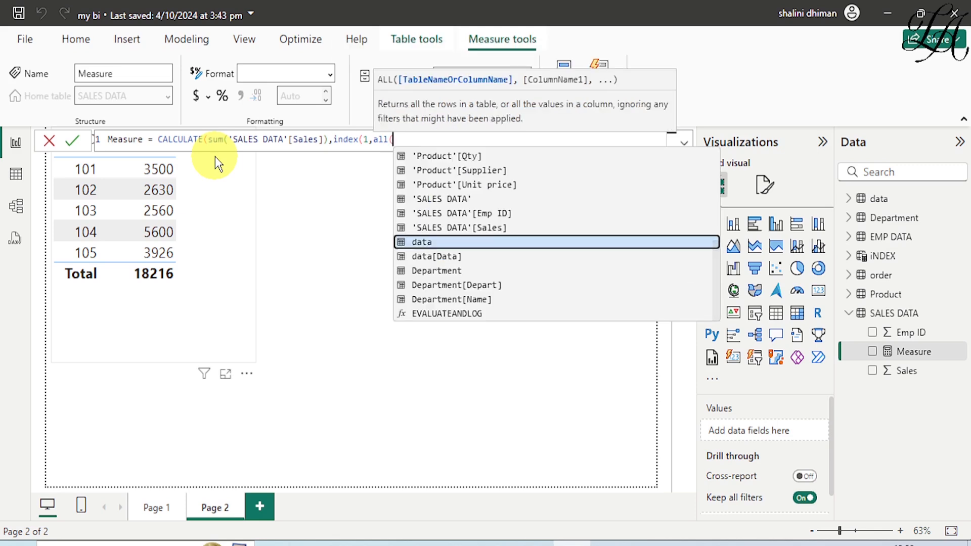
text(ales)
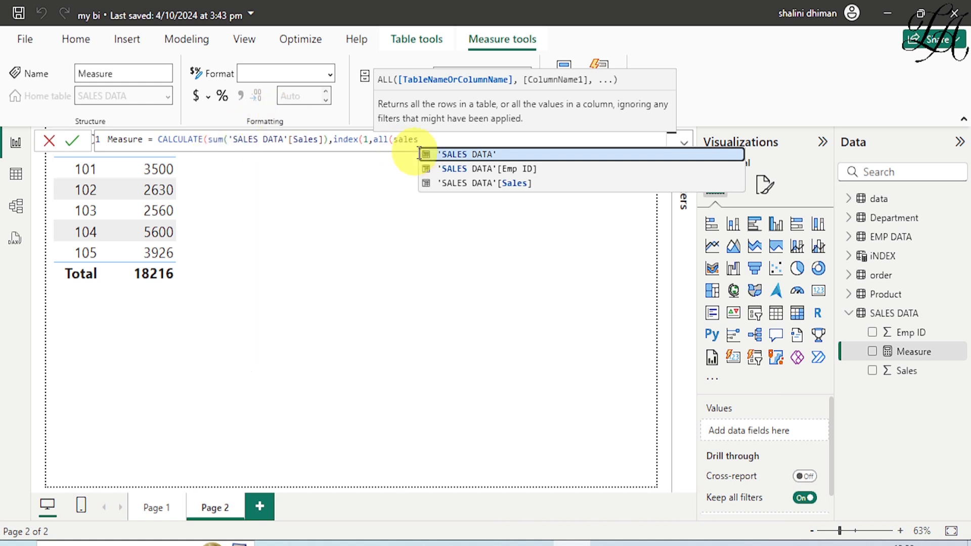
click(446, 170)
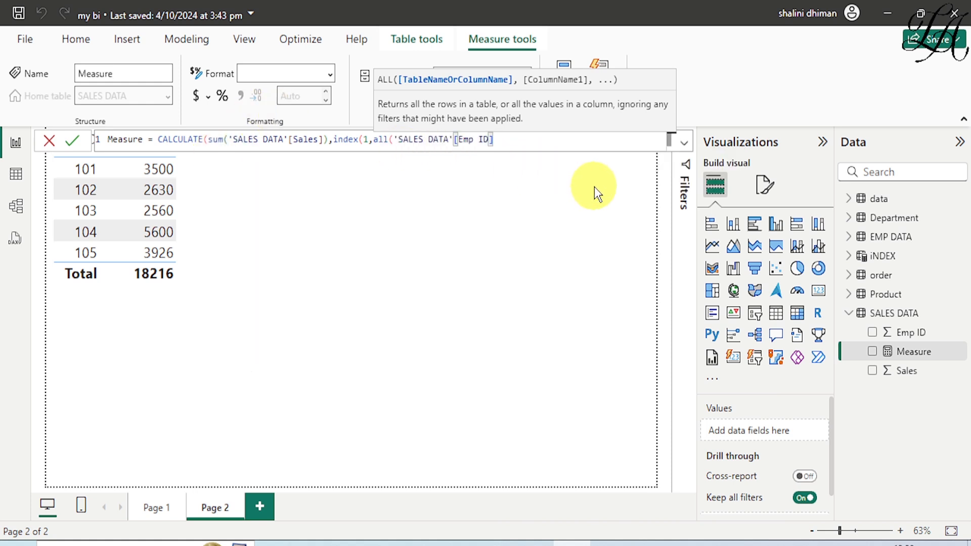
text())
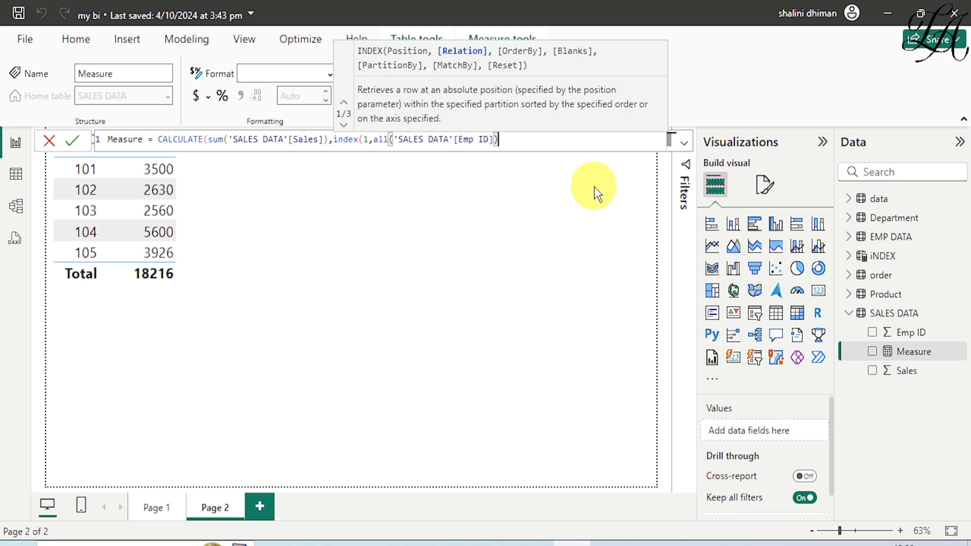
key(Return)
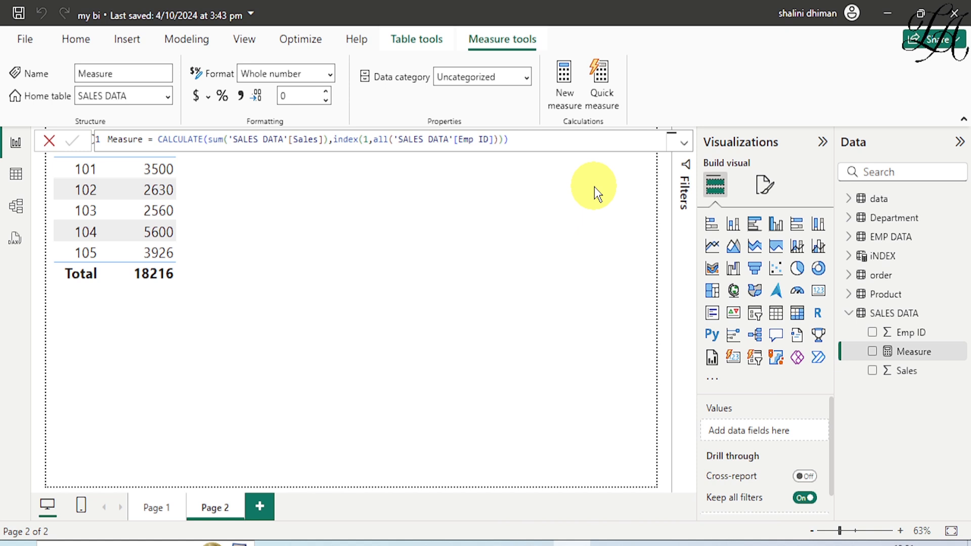
drag(909, 354, 204, 197)
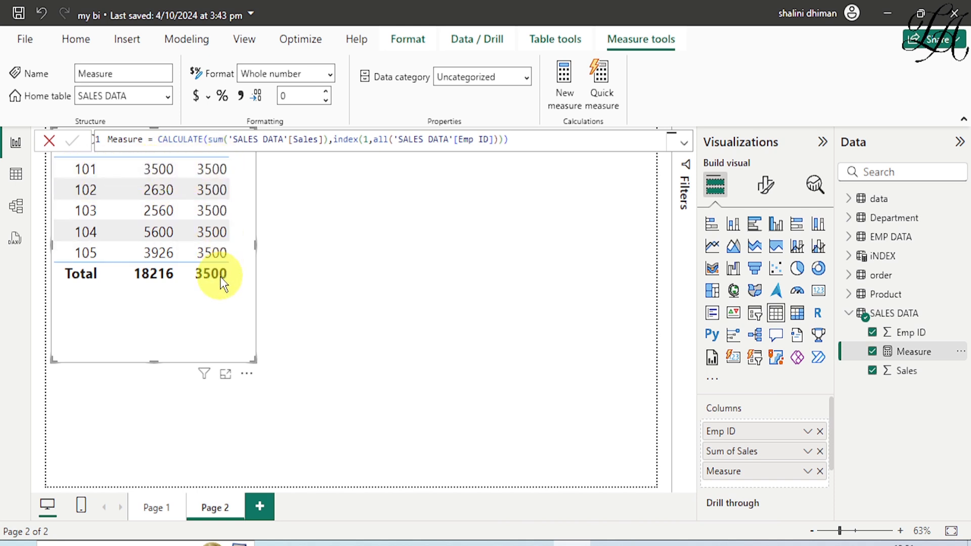
- Set the measure's index position argument to 3 and commit the formula
click(368, 140)
key(BackSpace)
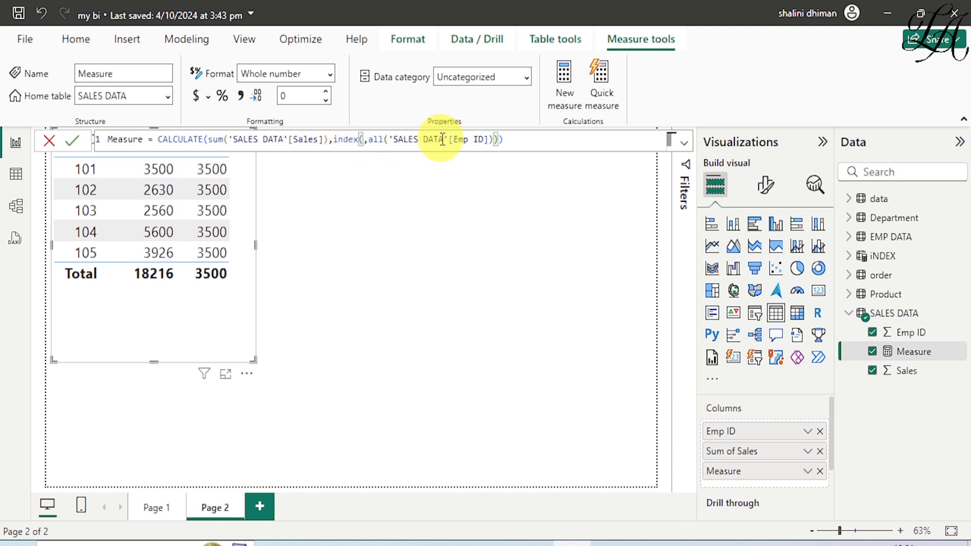
text(3)
key(Return)
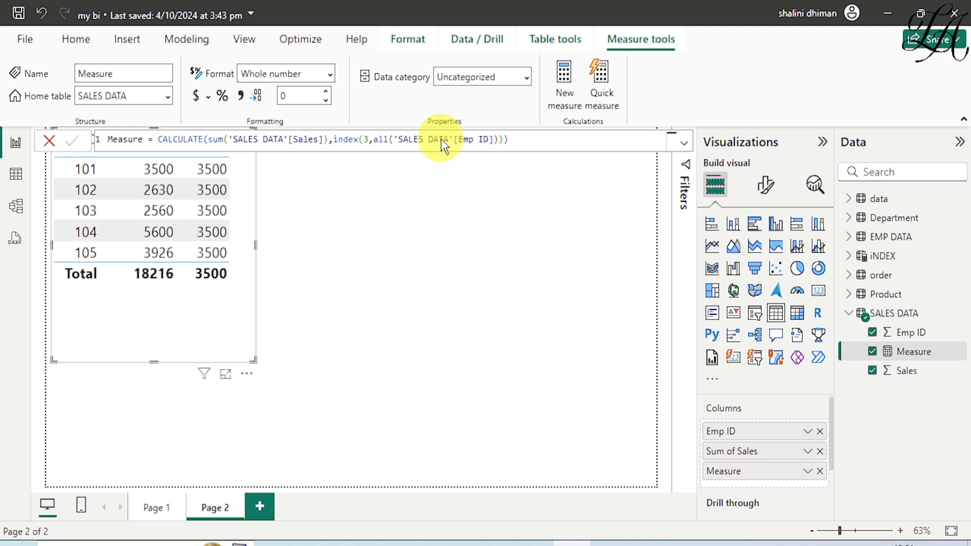
key(Return)
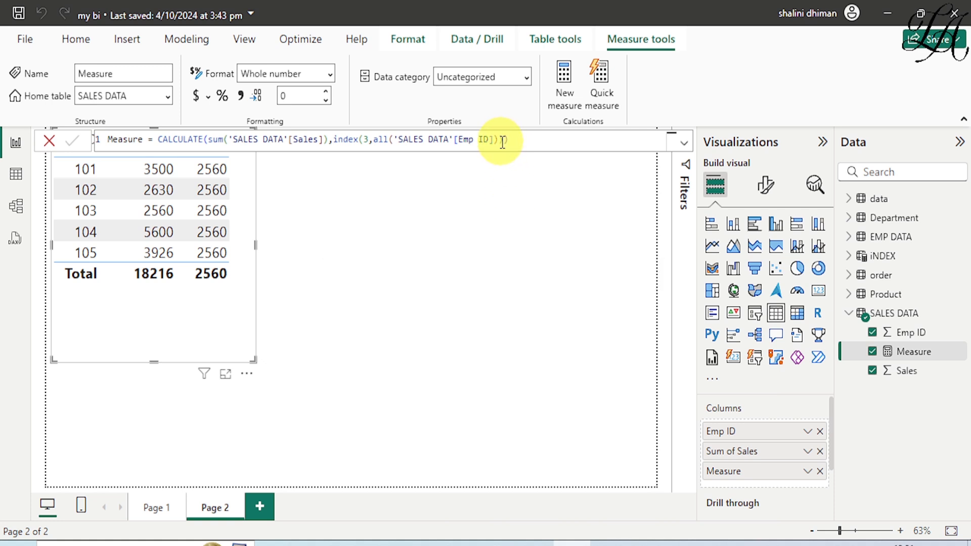
- Set the index position argument in the measure formula to 1
click(371, 144)
key(BackSpace)
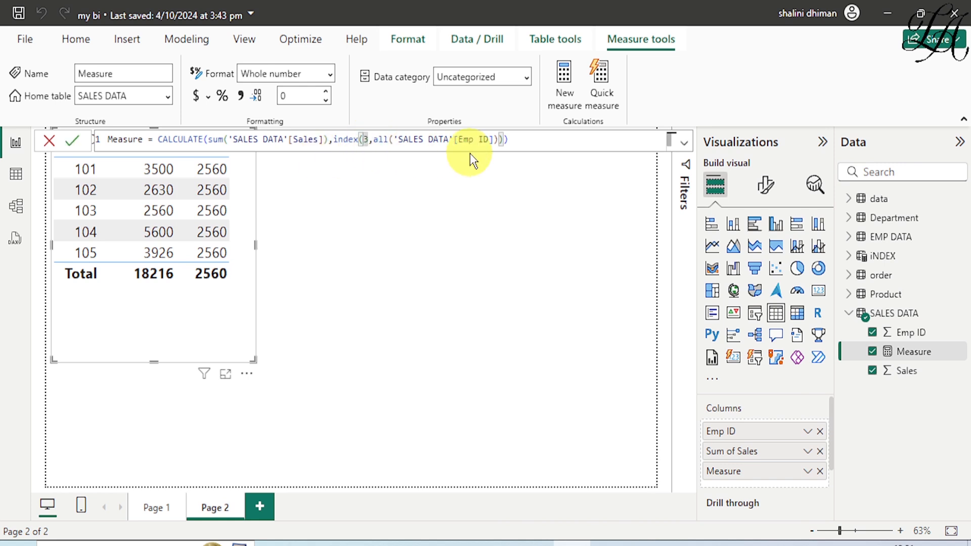
text(1)
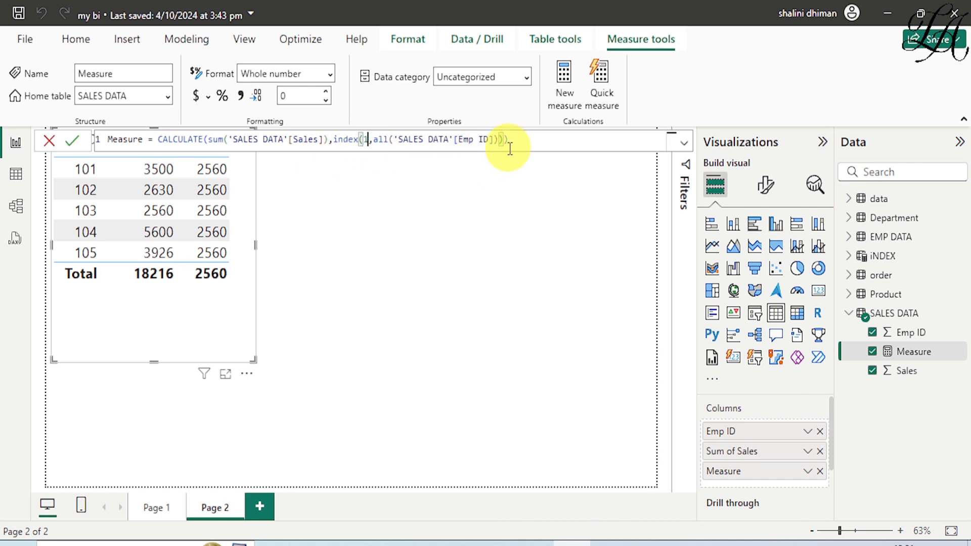
- Add ORDERBY('SALES DATA'[Emp ID],desc) as the index function's sort argument and commit the measure
text(,)
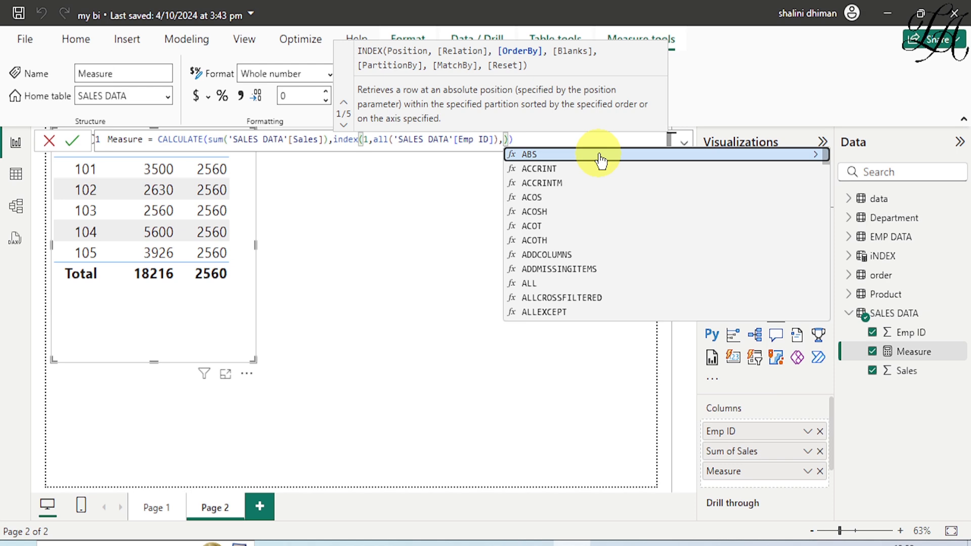
text(od)
key(BackSpace)
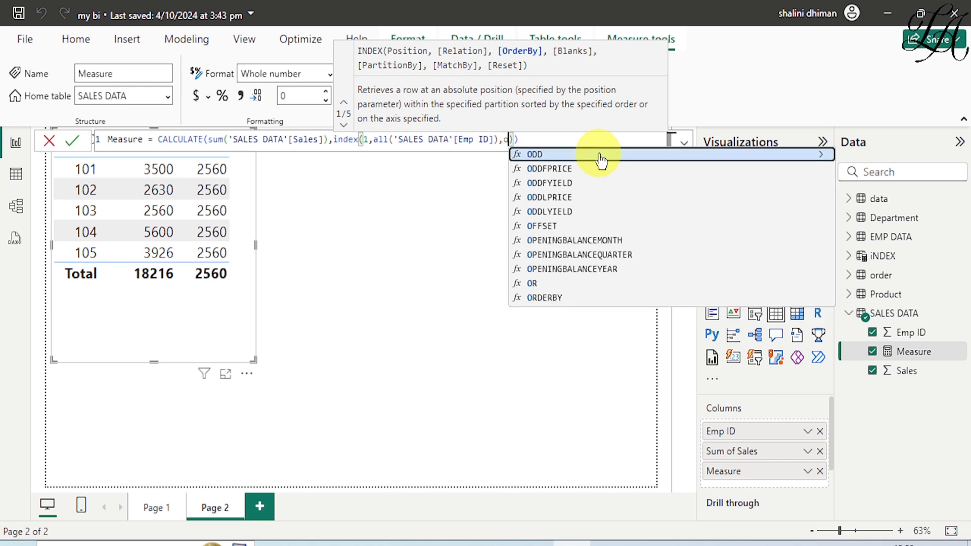
text(rder)
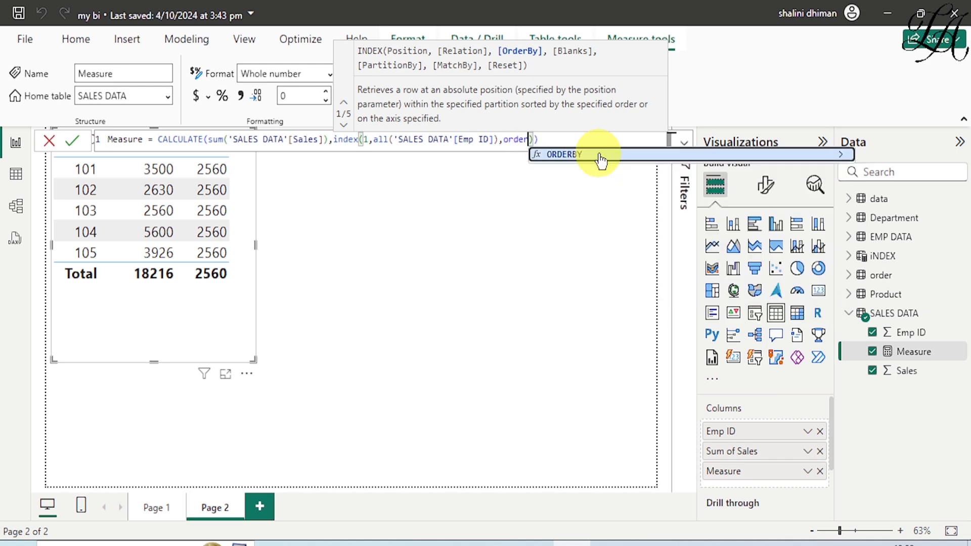
click(574, 157)
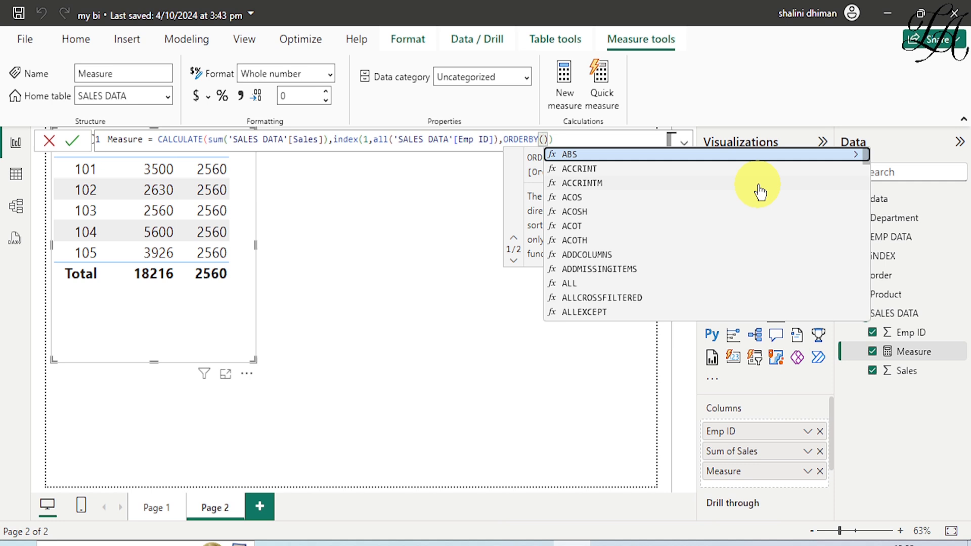
text(sale)
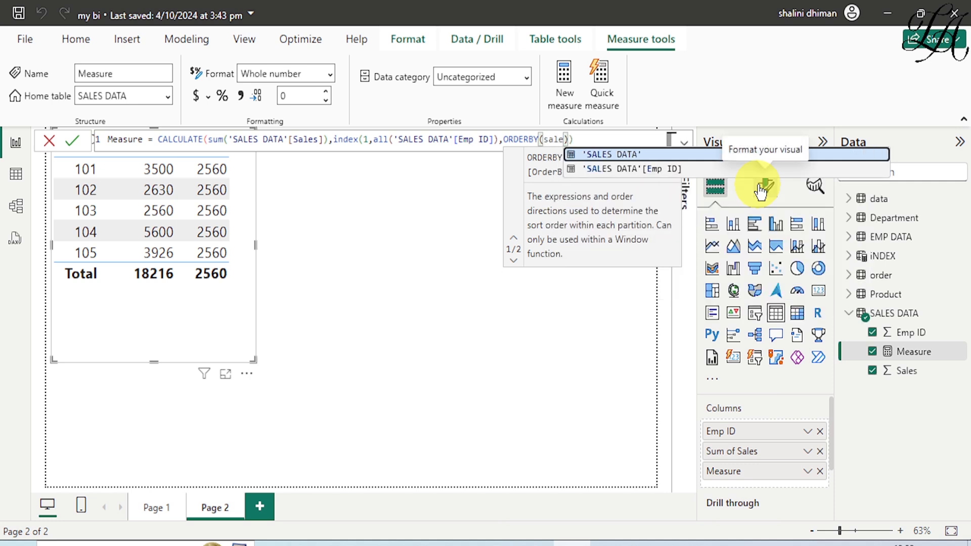
click(640, 168)
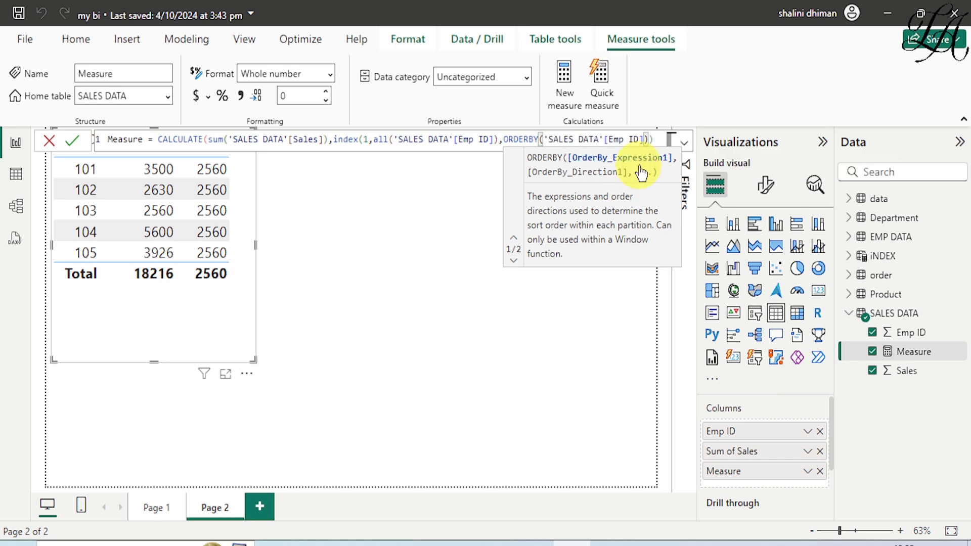
text(,des)
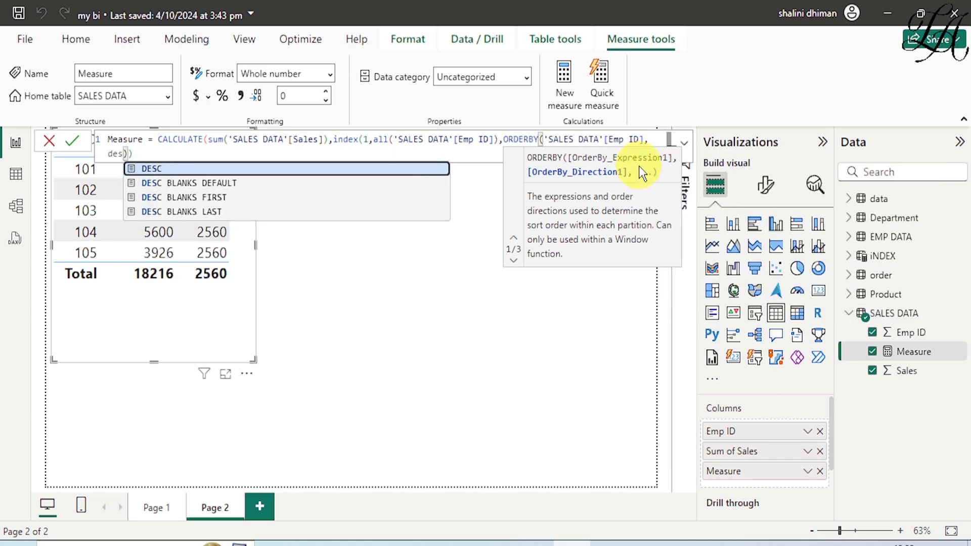
text(c)
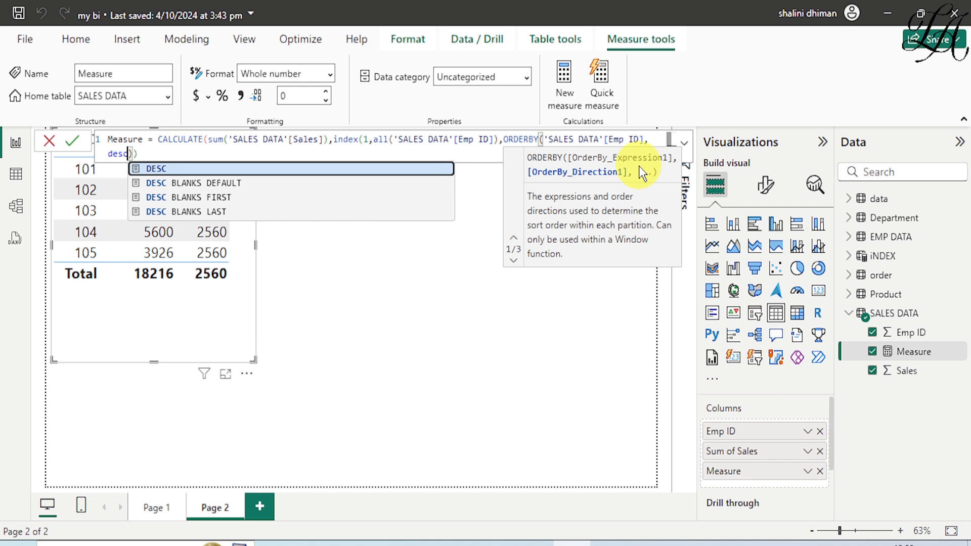
text())
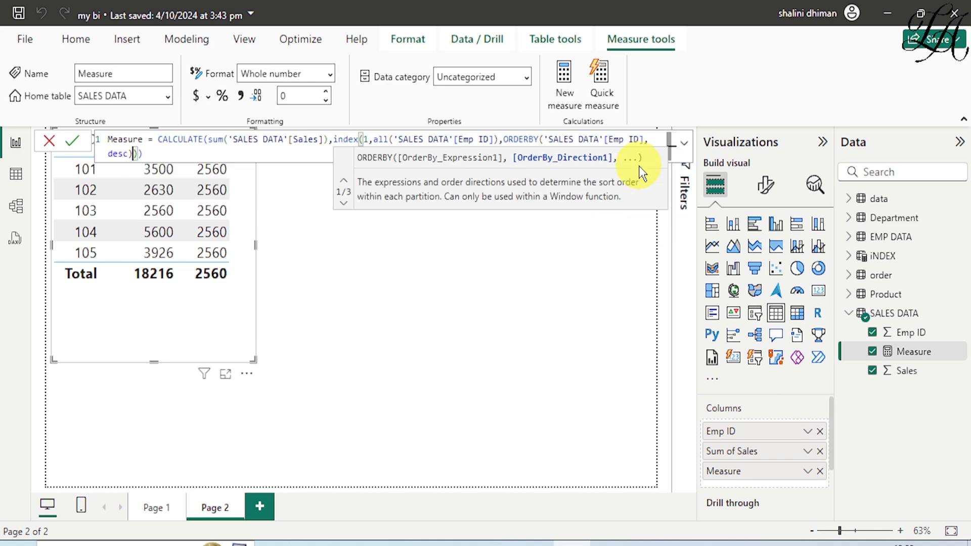
text())
key(Return)
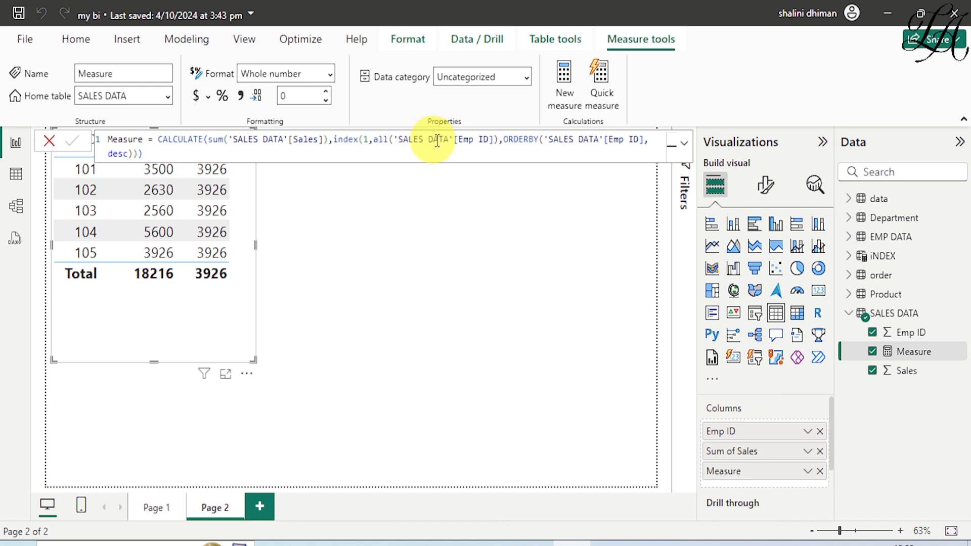
- Set the index position of the descending-sorted measure to 2 and commit it
click(369, 141)
key(BackSpace)
text(2)
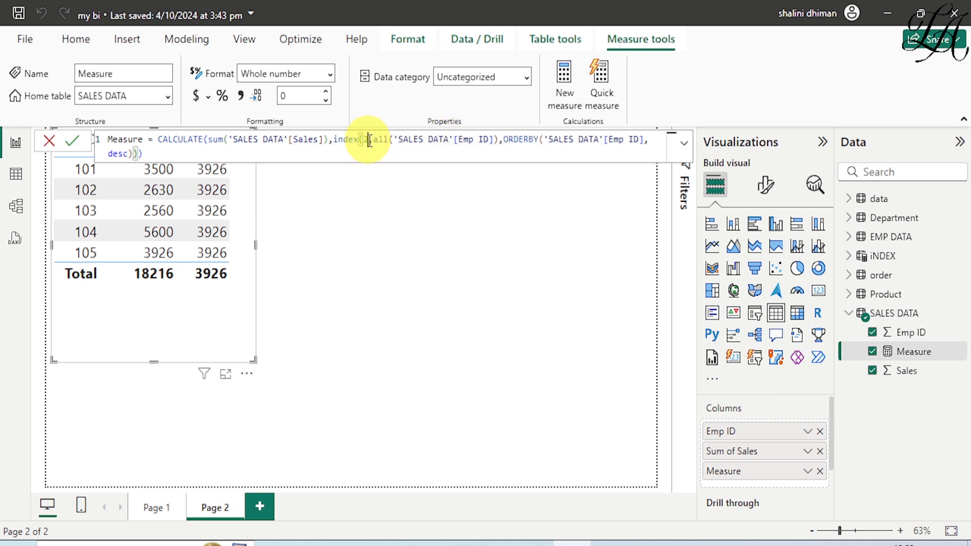
key(Return)
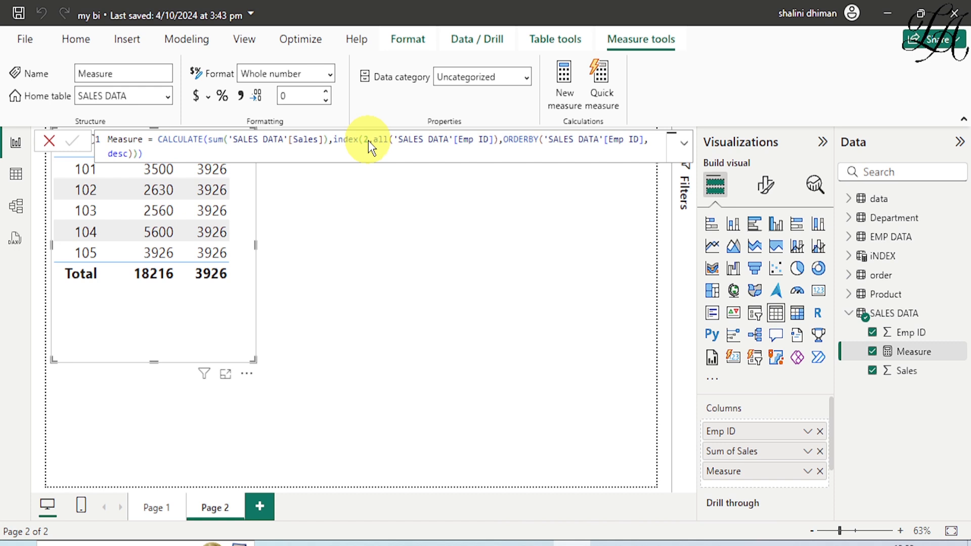